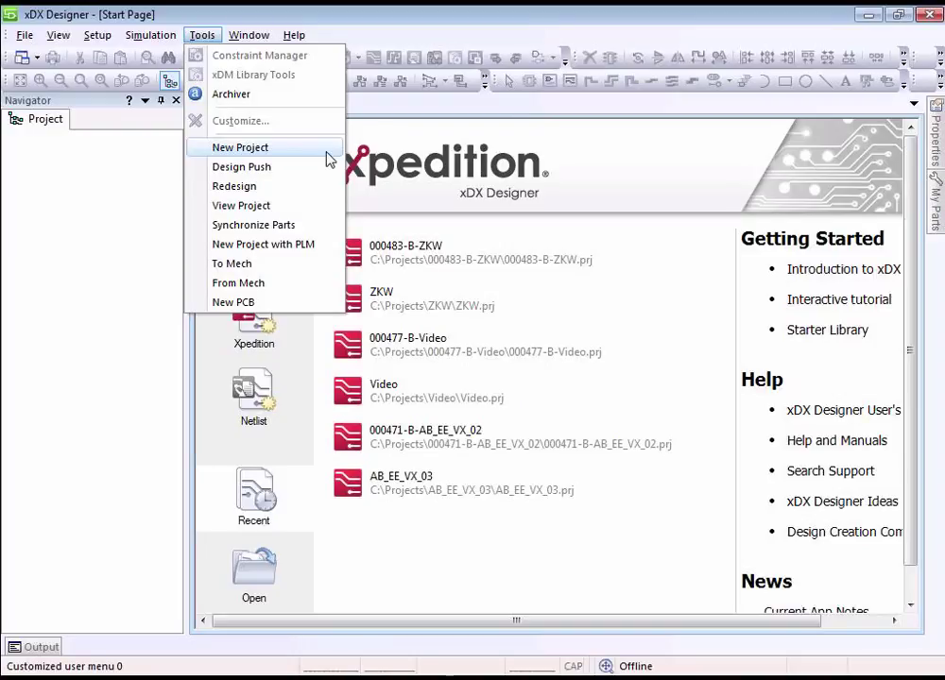
Step: Create a project named DemoVideo in C:\Projects from the VX_DxTutorial schematic template and DxTutorial master board, reviewing the alternative project sources
{"action": "left_click", "coordinate": [328, 159]}
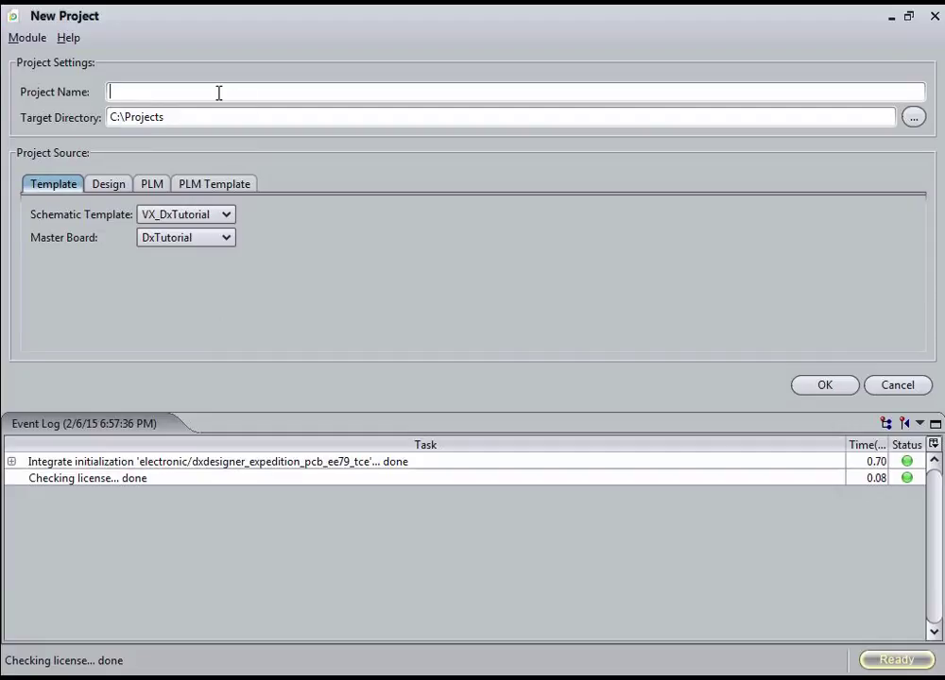
{"action": "type", "text": "DemoVideo"}
{"action": "left_click", "coordinate": [108, 185]}
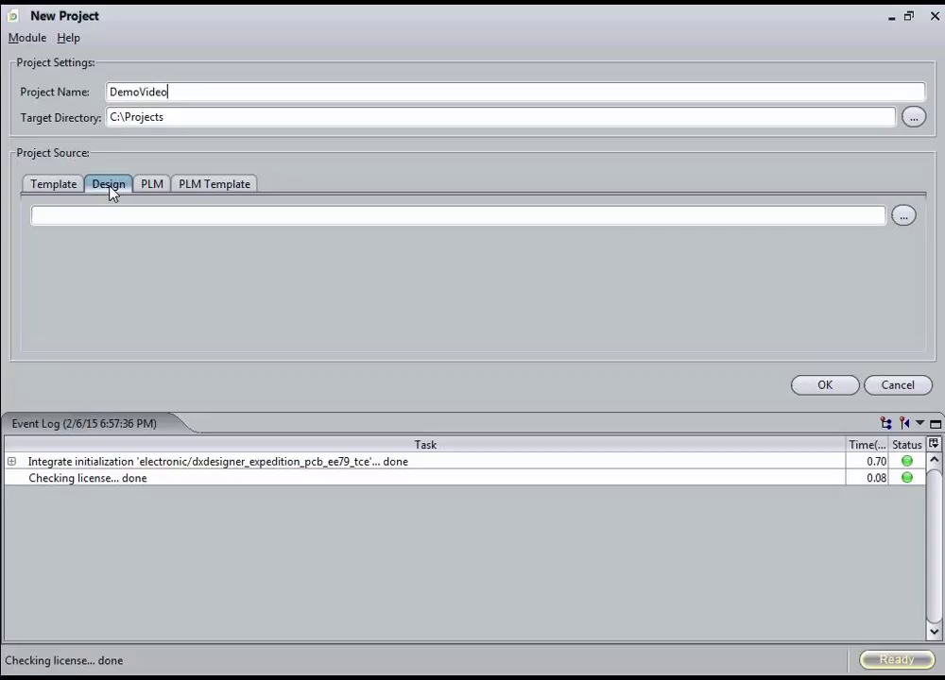
{"action": "left_click", "coordinate": [154, 186]}
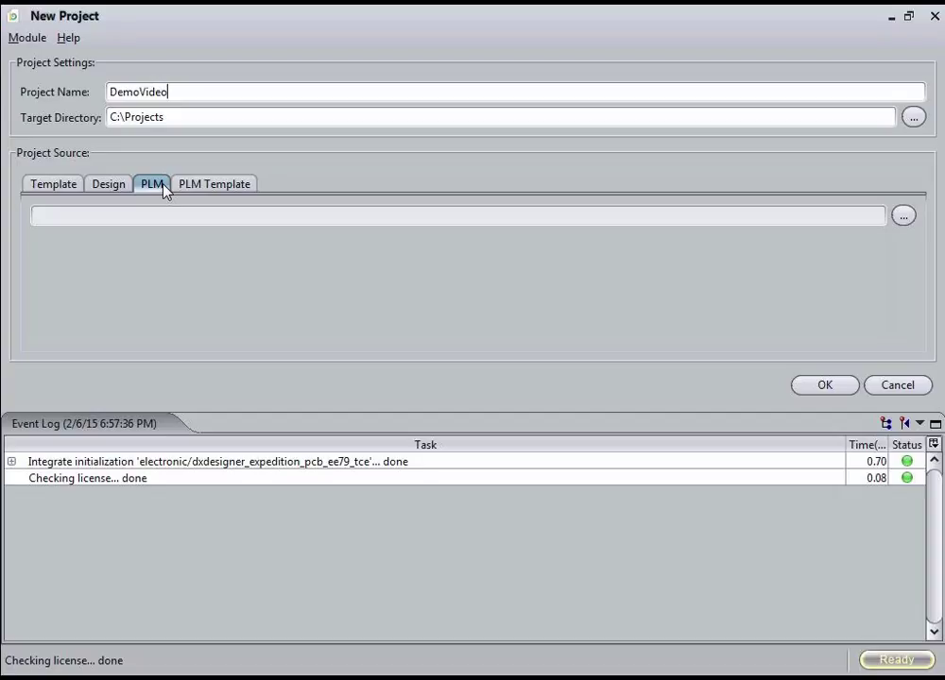
{"action": "left_click", "coordinate": [197, 189]}
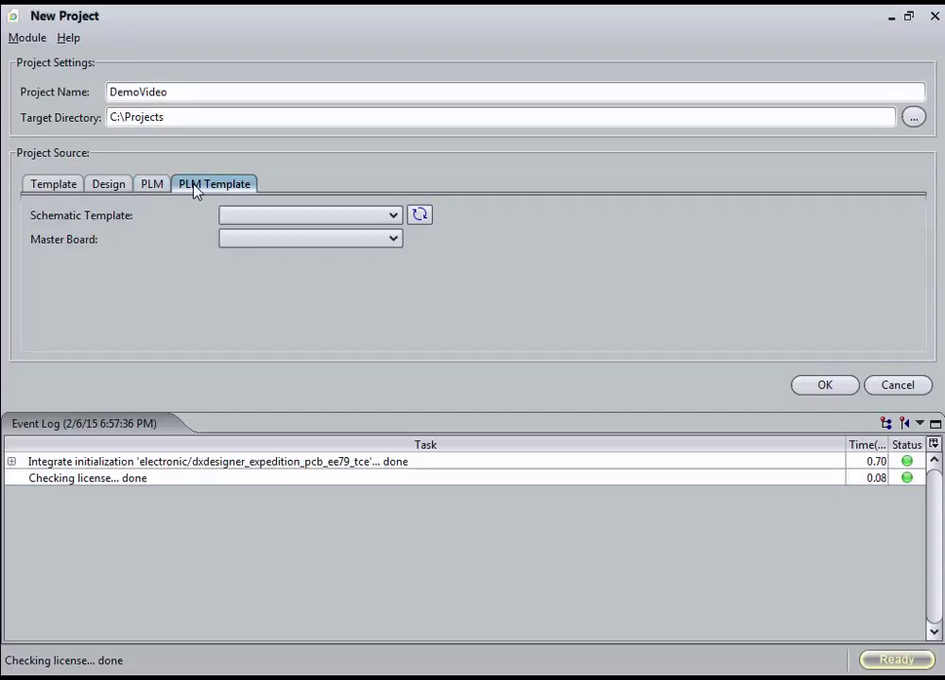
{"action": "left_click", "coordinate": [79, 188]}
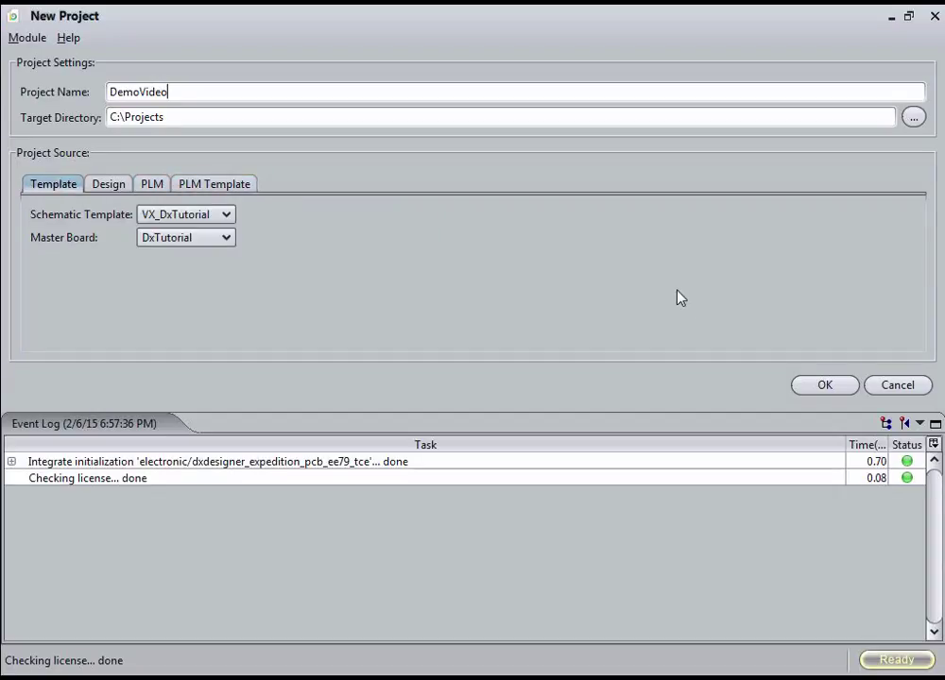
{"action": "left_click", "coordinate": [192, 188]}
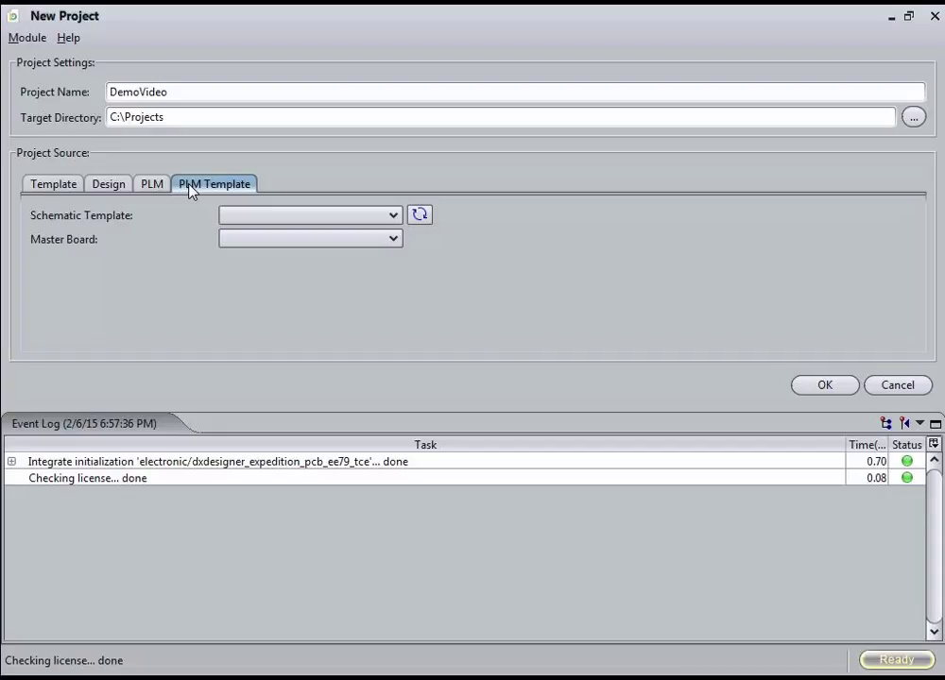
{"action": "left_click", "coordinate": [76, 188]}
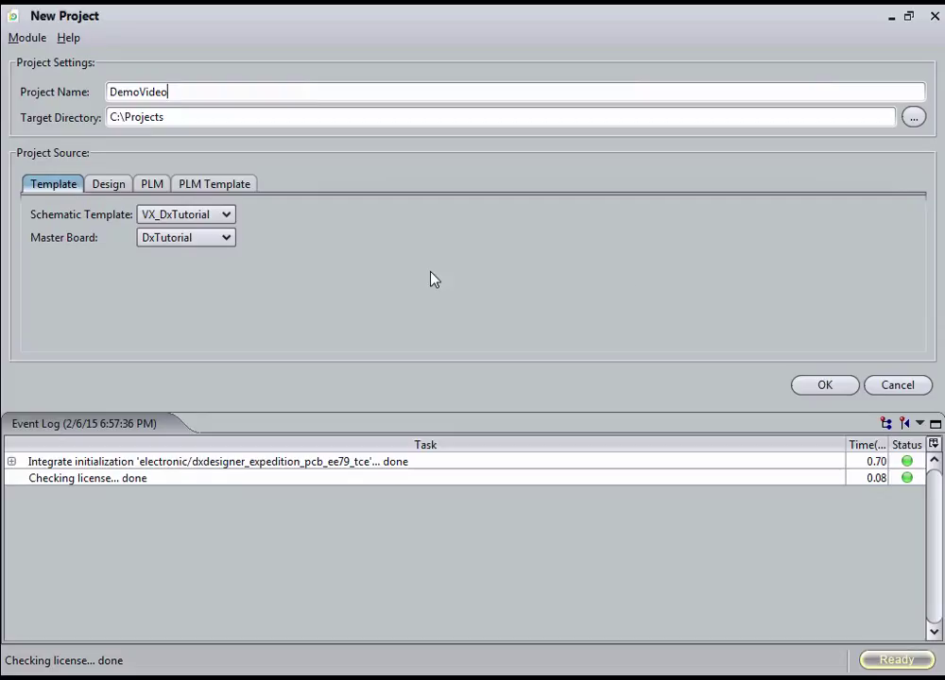
{"action": "left_click", "coordinate": [826, 391]}
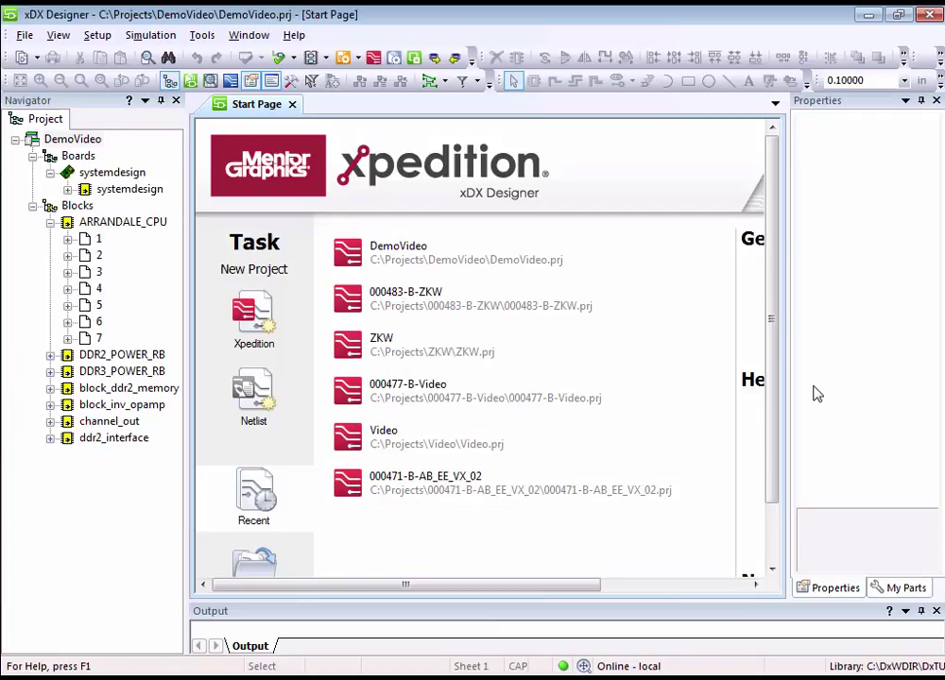
Step: Open the systemdesign schematic of the board and push into its ARRANDALE_CPU block
{"action": "double_click", "coordinate": [158, 192]}
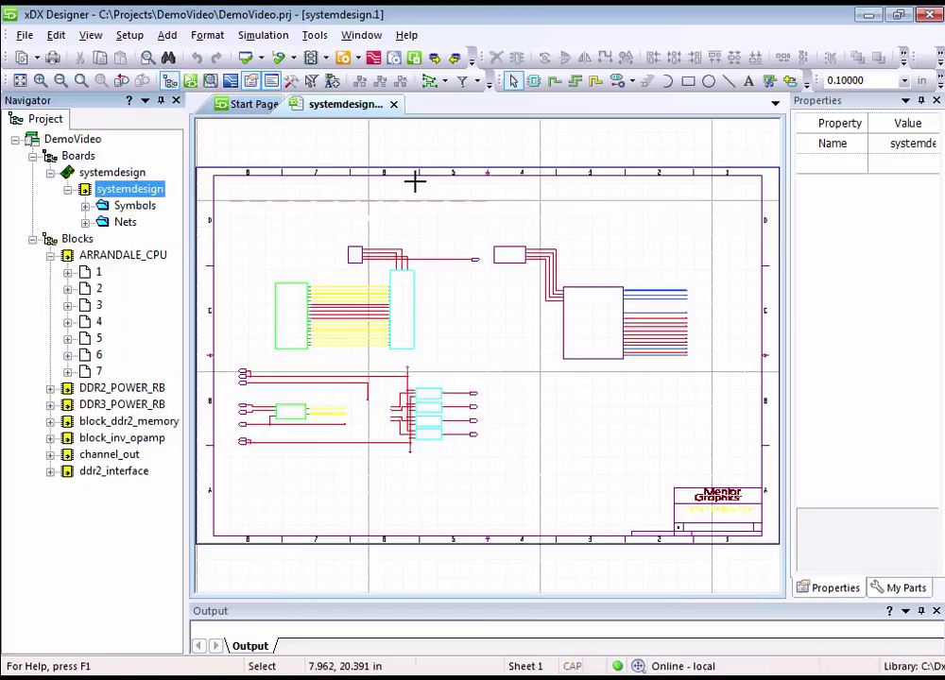
{"action": "right_click", "coordinate": [610, 323]}
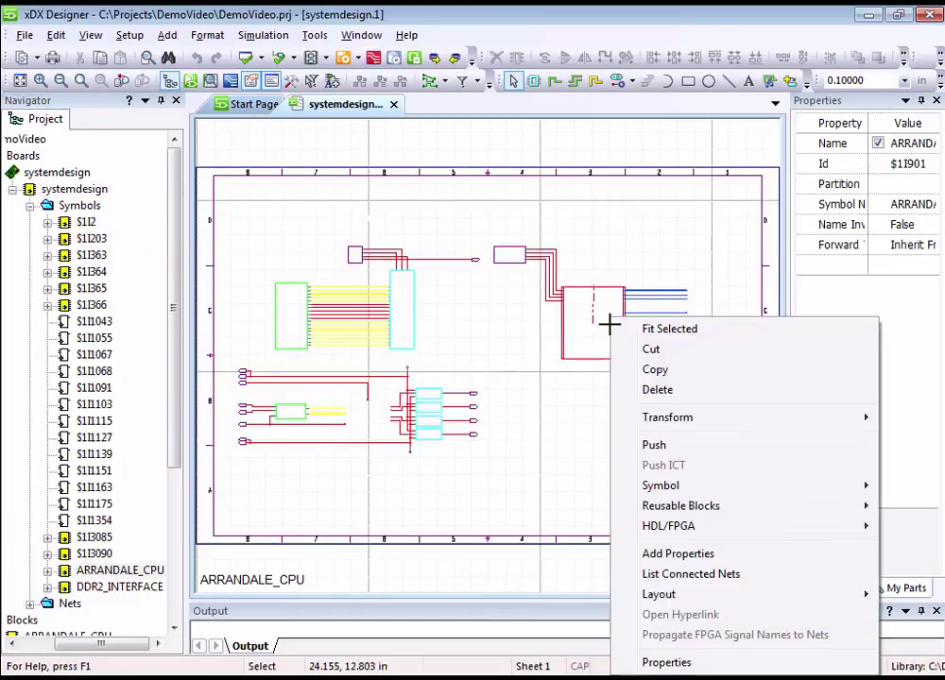
{"action": "left_click", "coordinate": [659, 445]}
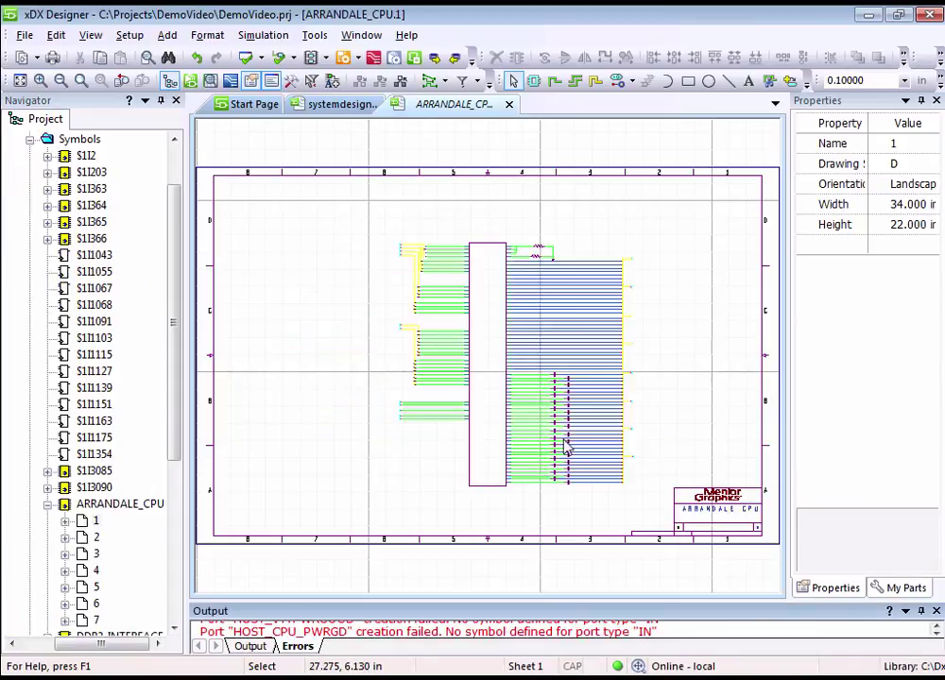
Step: Return to the systemdesign schematic and close the ARRANDALE_CPU sheet
{"action": "scroll", "coordinate": [175, 184], "scroll_direction": "up", "scroll_amount": 3}
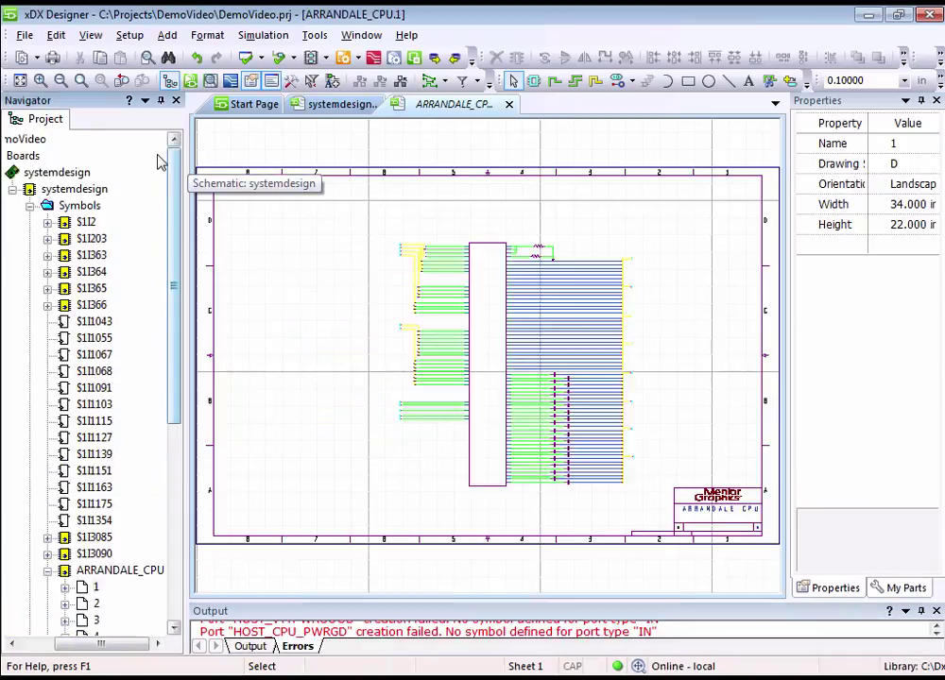
{"action": "double_click", "coordinate": [83, 190]}
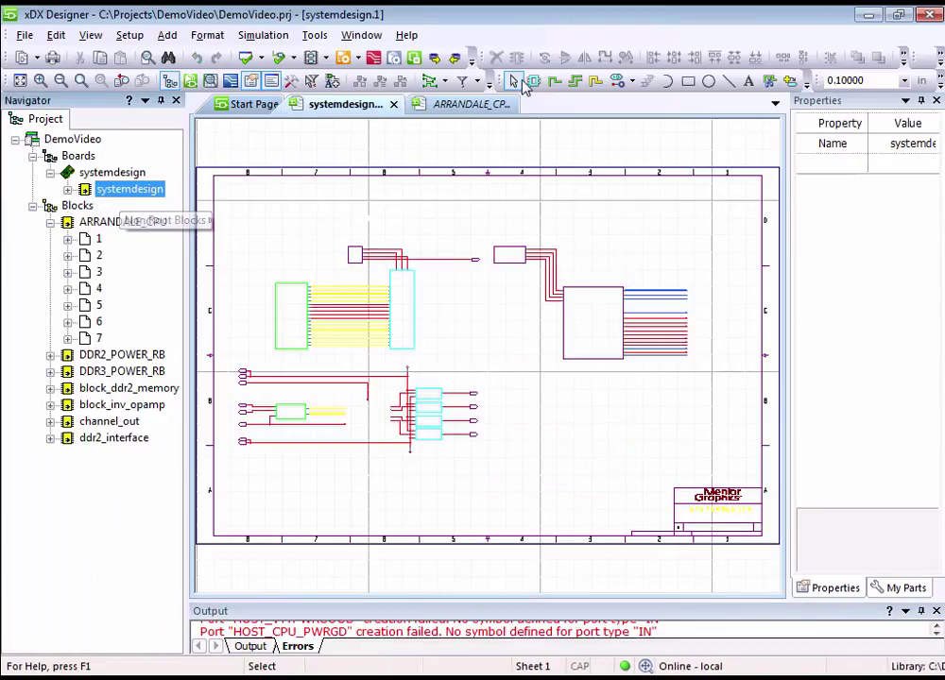
{"action": "left_click", "coordinate": [501, 105]}
{"action": "left_click", "coordinate": [509, 104]}
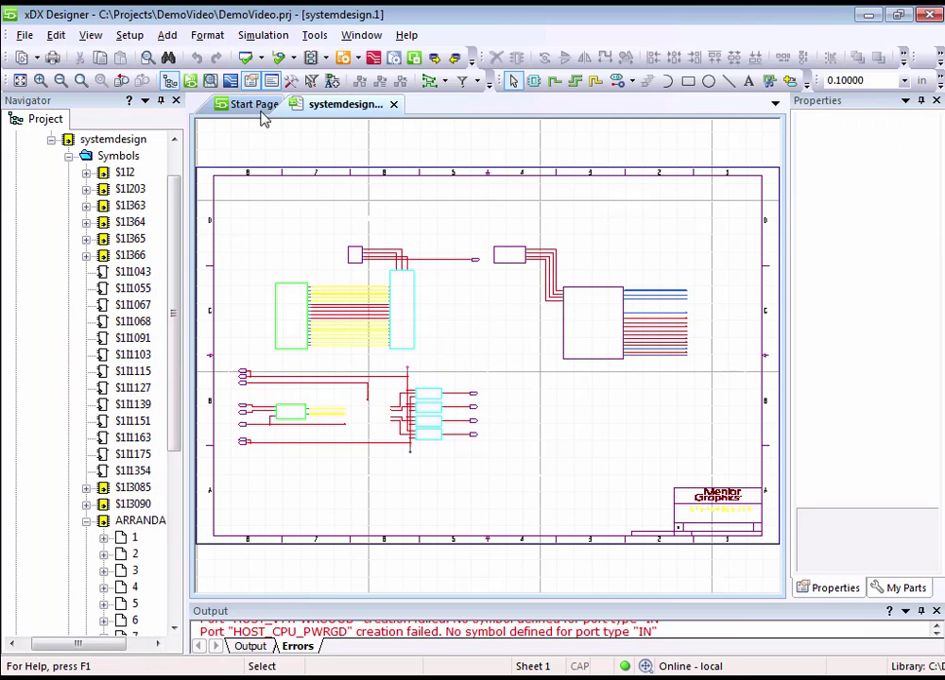
{"action": "double_click", "coordinate": [95, 140]}
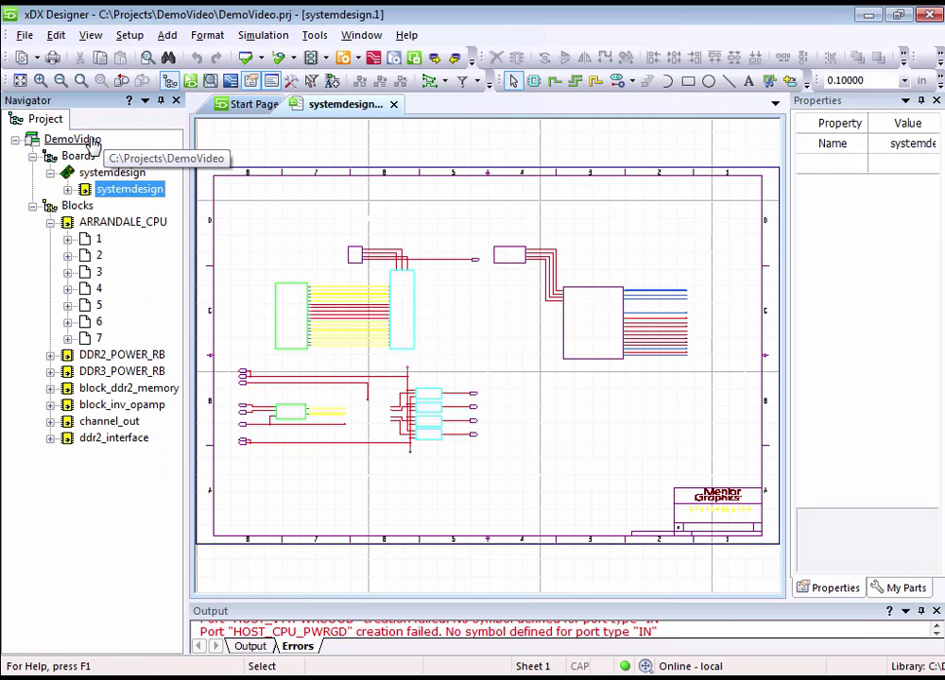
Step: View the DemoVideo board in xPCB Layout and close it without saving changes
{"action": "left_click", "coordinate": [373, 58]}
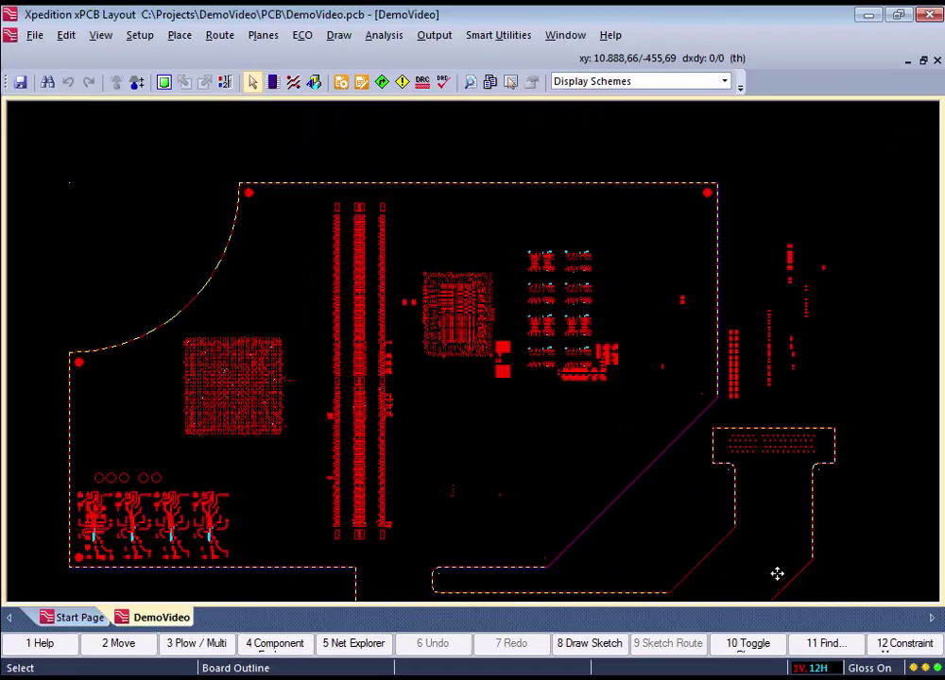
{"action": "left_click", "coordinate": [929, 16]}
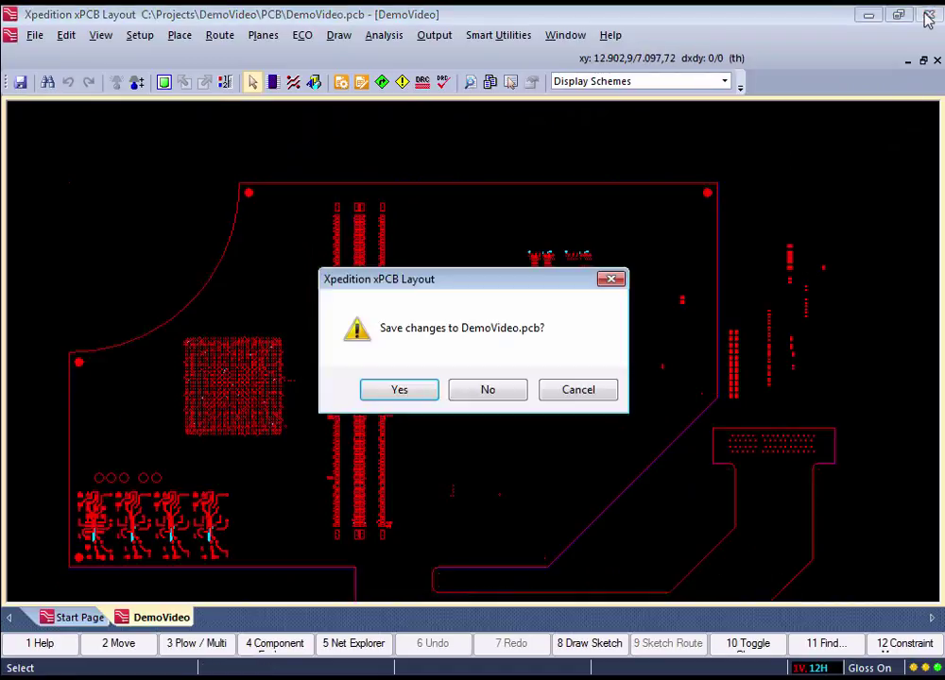
{"action": "left_click", "coordinate": [488, 391]}
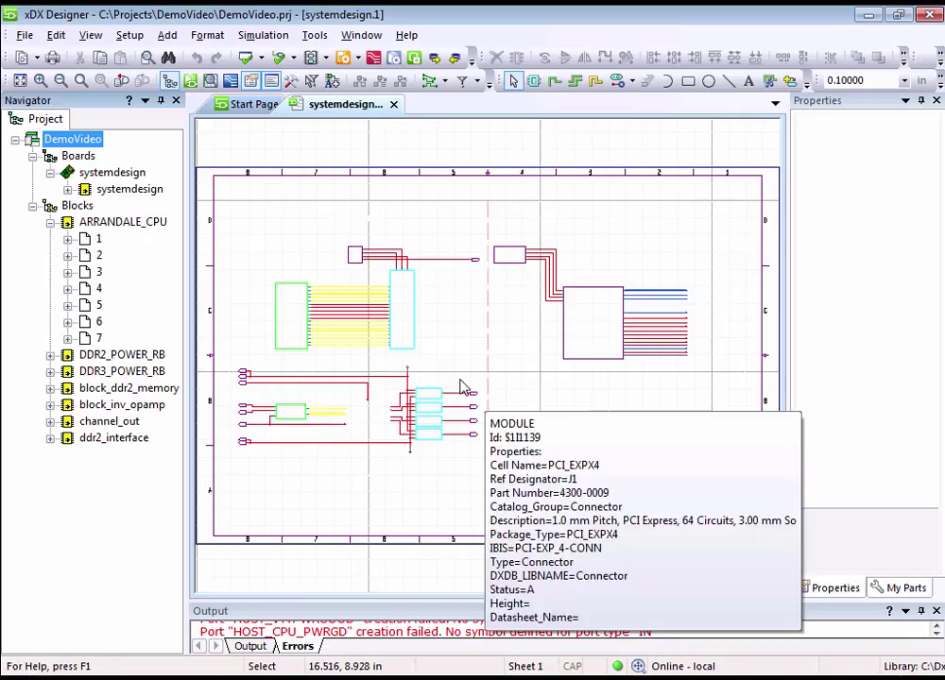
Step: Start Design Push for the project and create the DemoVideo innovation document
{"action": "left_click", "coordinate": [314, 35]}
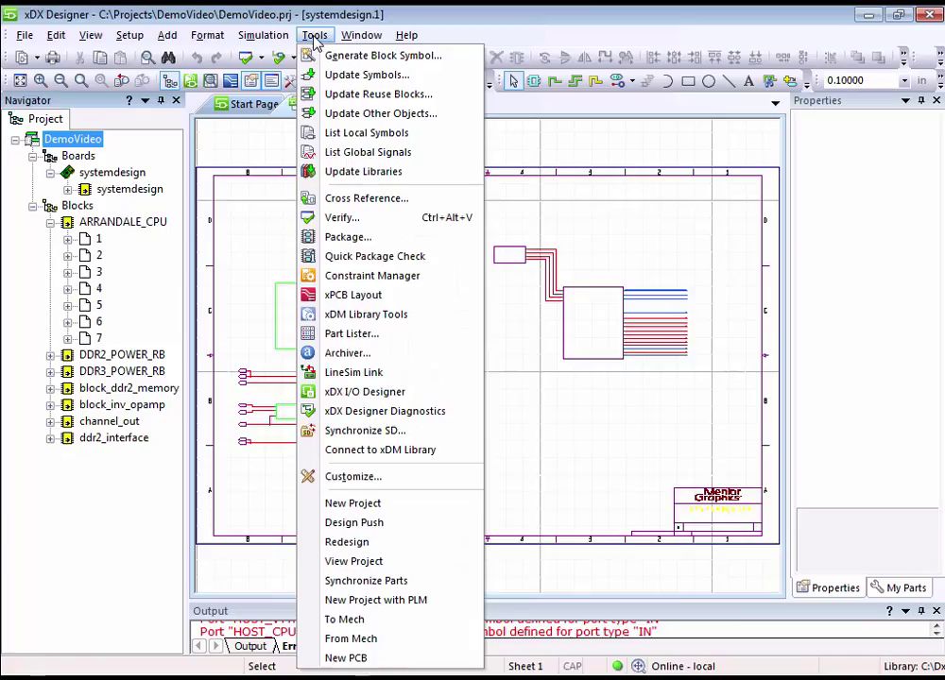
{"action": "left_click", "coordinate": [384, 523]}
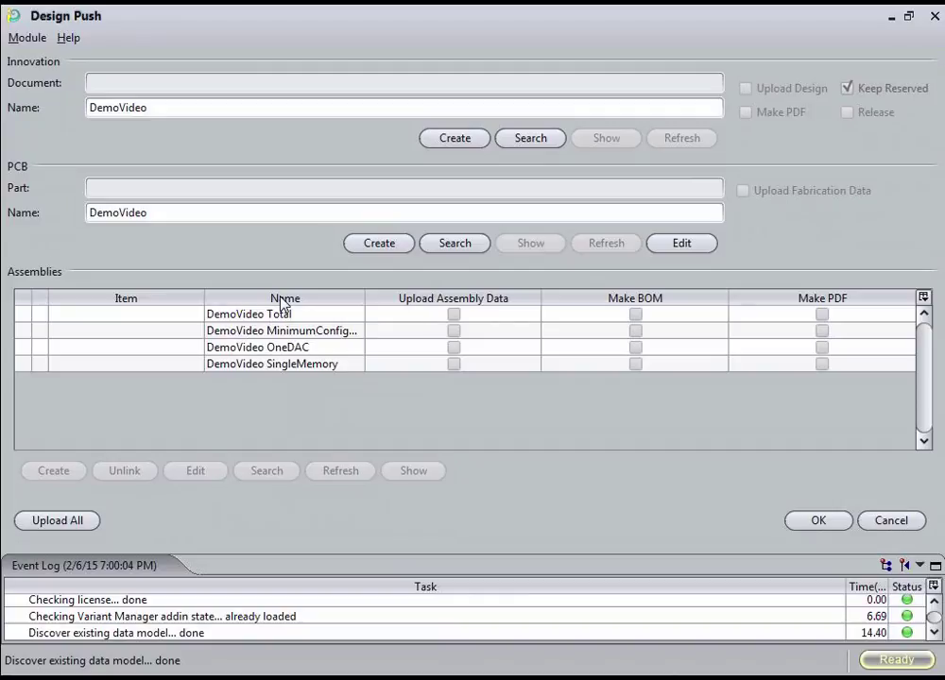
{"action": "left_click", "coordinate": [447, 138]}
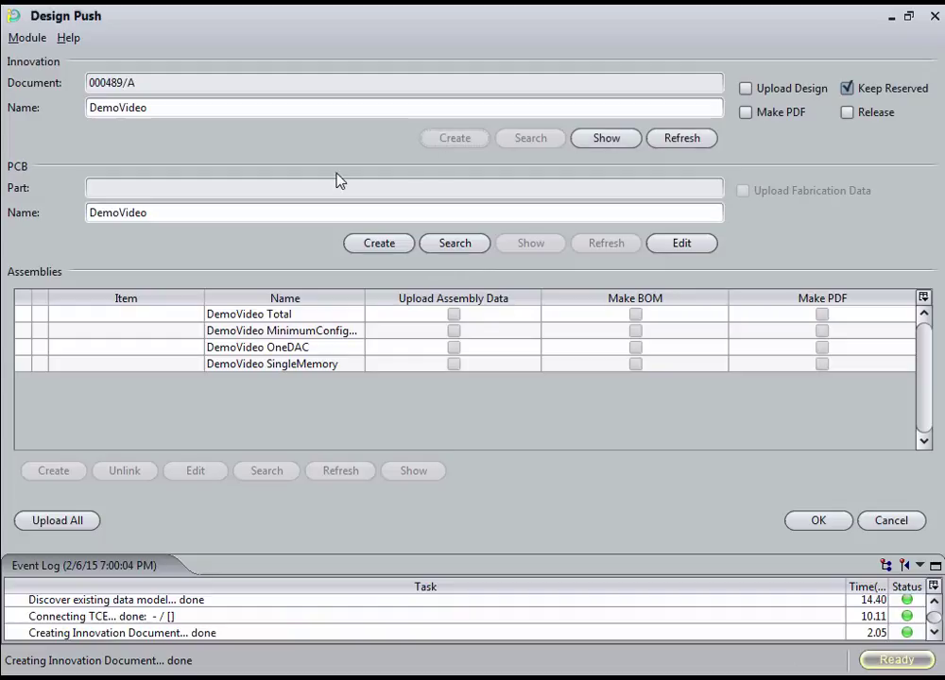
Step: Mark all project data for upload, but exclude assembly data, BOM and PDF for the MinimumConfig and OneDAC assemblies
{"action": "left_click", "coordinate": [87, 524]}
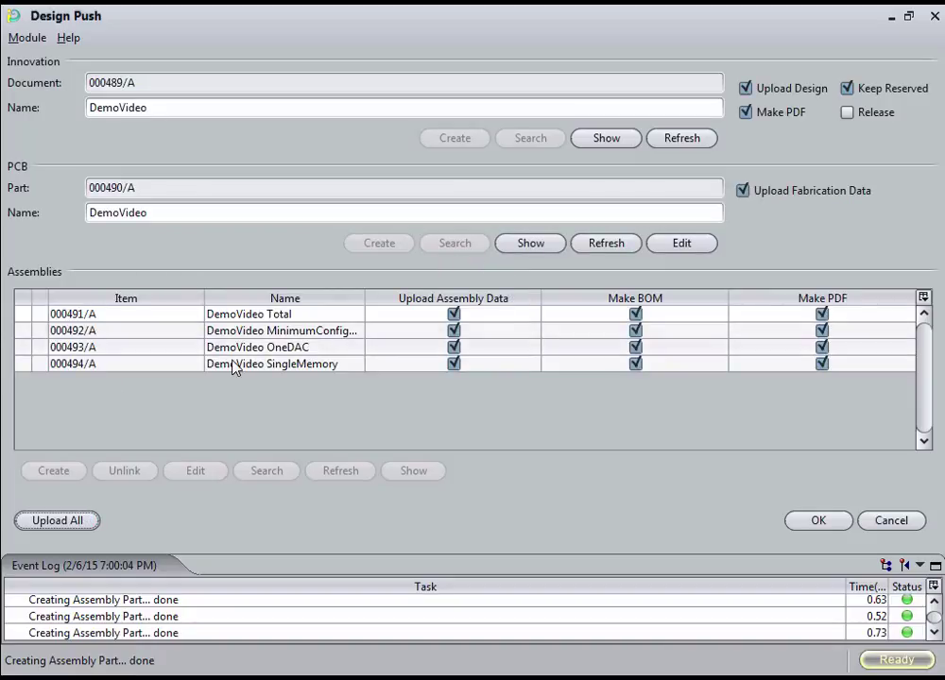
{"action": "left_click", "coordinate": [453, 331]}
{"action": "left_click", "coordinate": [454, 347]}
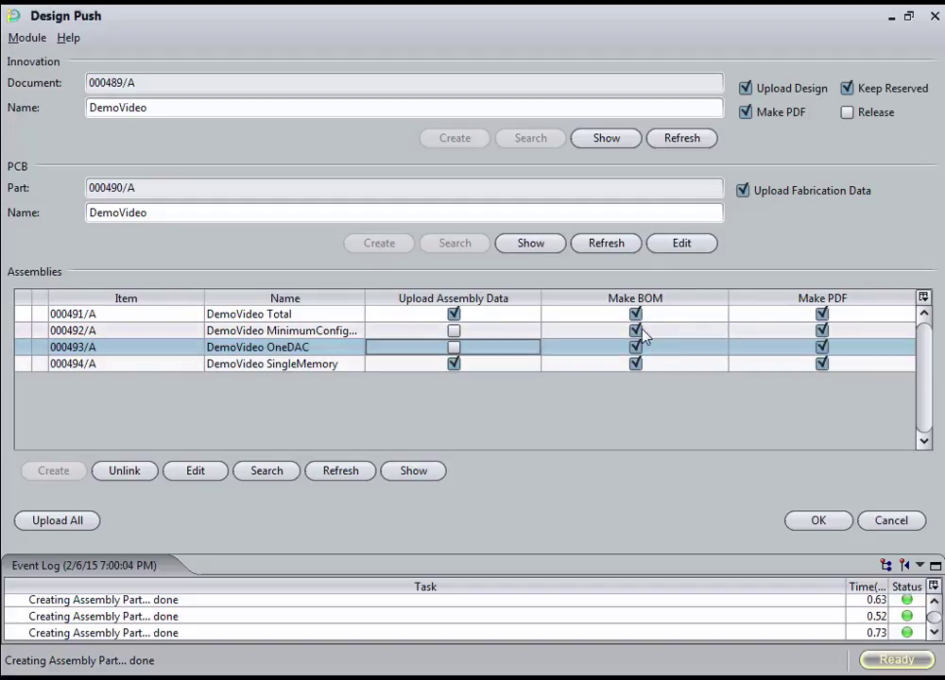
{"action": "left_click", "coordinate": [635, 346]}
{"action": "left_click", "coordinate": [635, 331]}
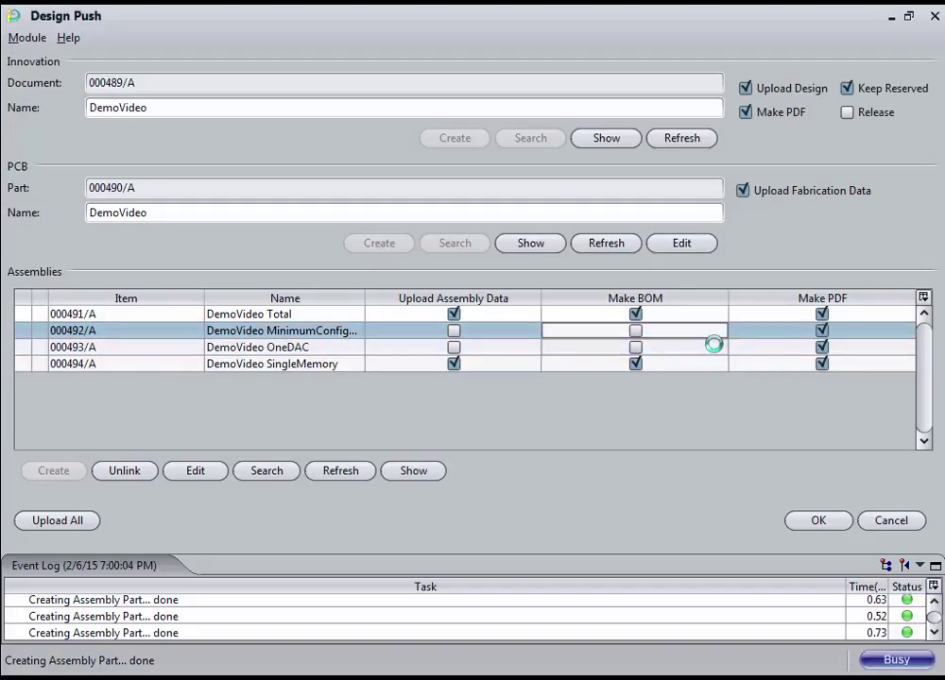
{"action": "left_click", "coordinate": [821, 331]}
{"action": "left_click", "coordinate": [821, 347]}
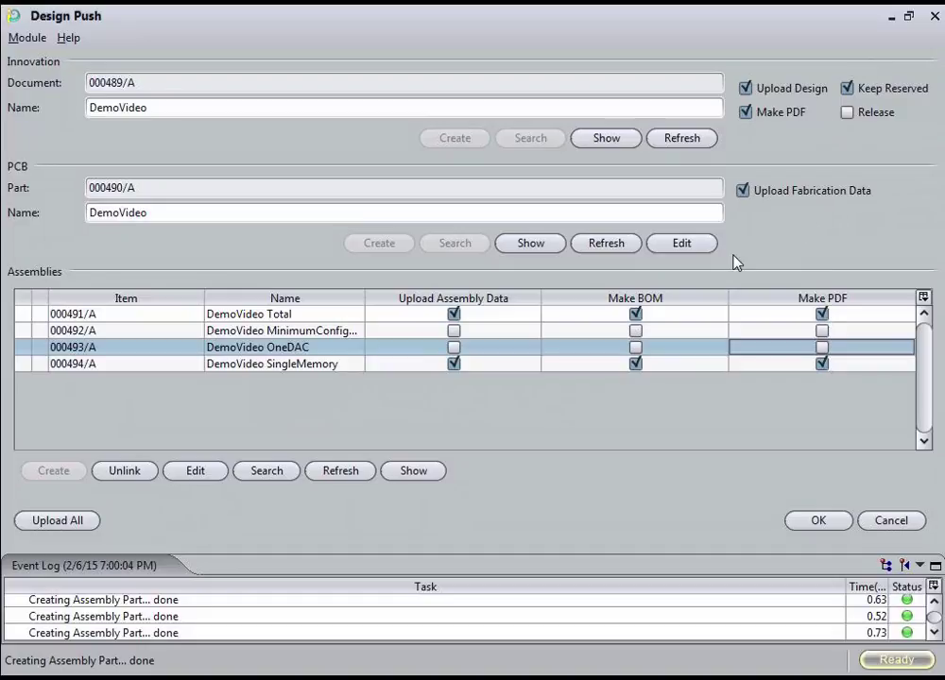
Step: Examine the edit settings of the DemoVideo PCB and the SingleMemory assembly, discarding both dialogs
{"action": "left_click", "coordinate": [704, 248]}
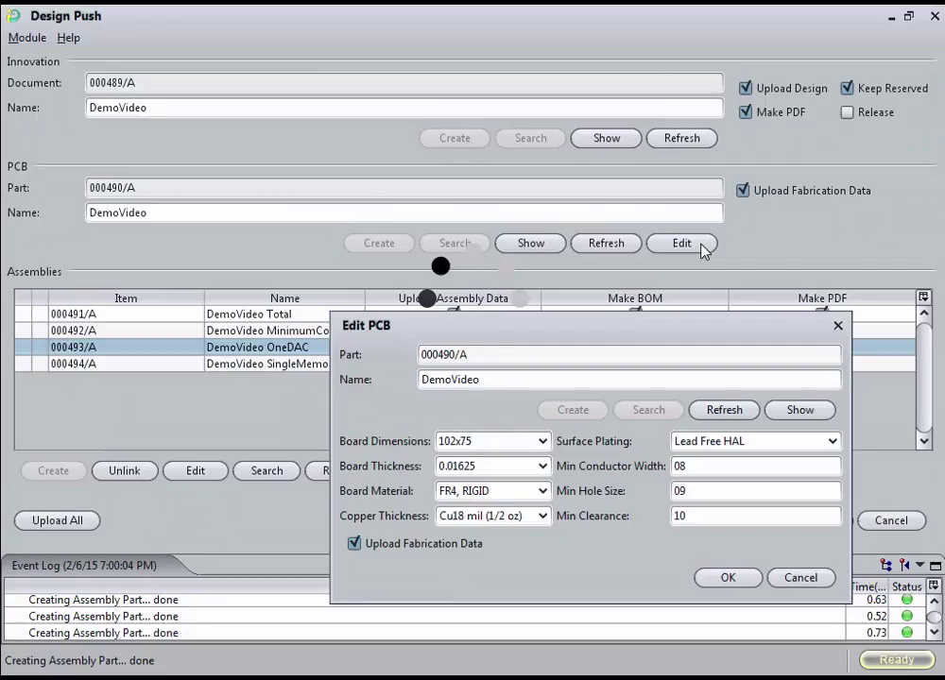
{"action": "left_click", "coordinate": [801, 582]}
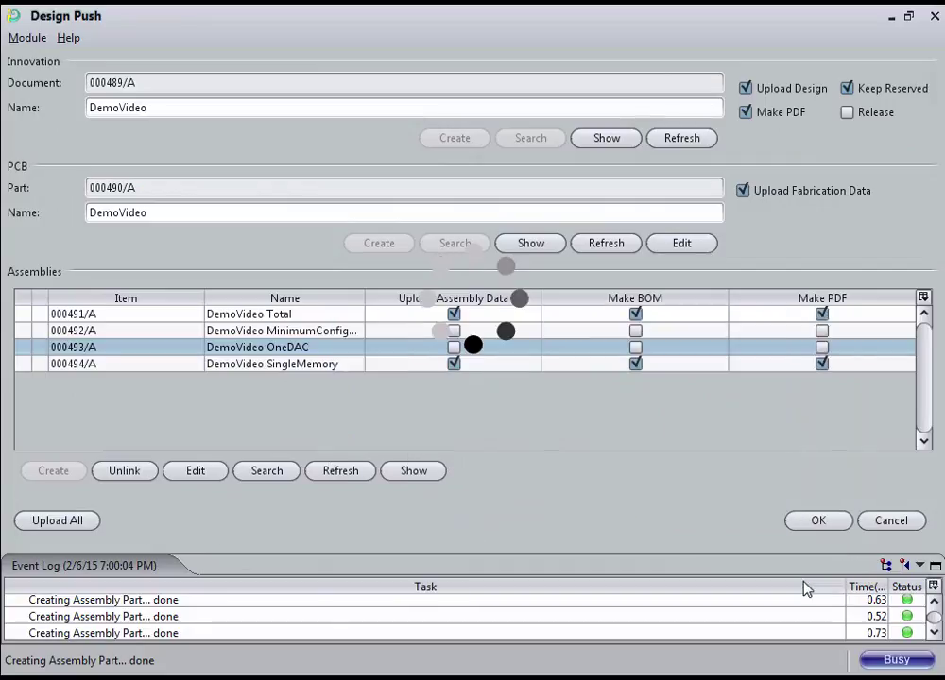
{"action": "left_click", "coordinate": [128, 366]}
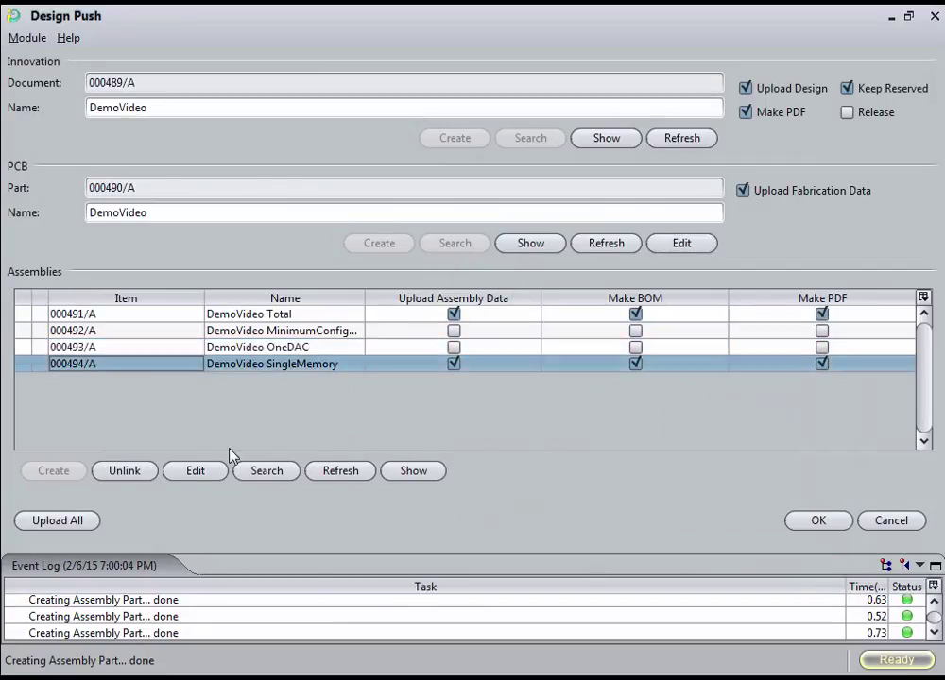
{"action": "left_click", "coordinate": [192, 473]}
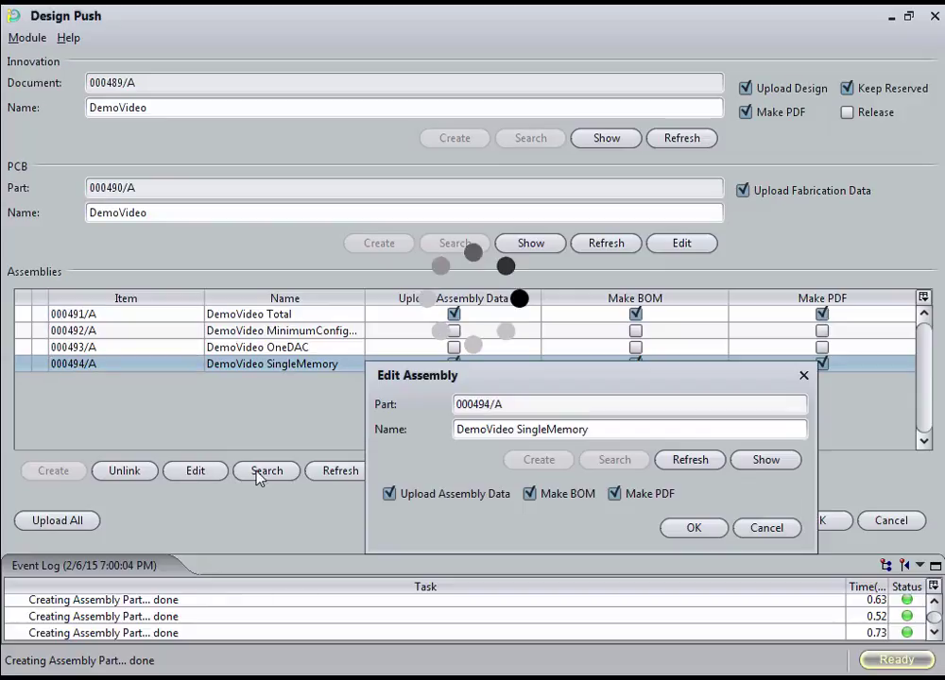
{"action": "left_click", "coordinate": [763, 529]}
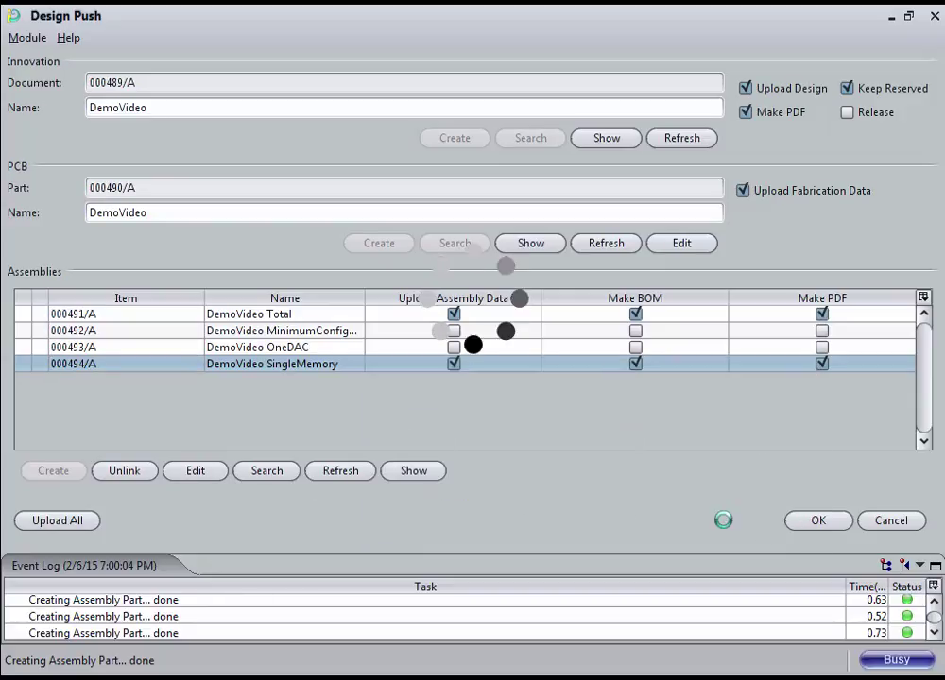
{"action": "left_click", "coordinate": [704, 245]}
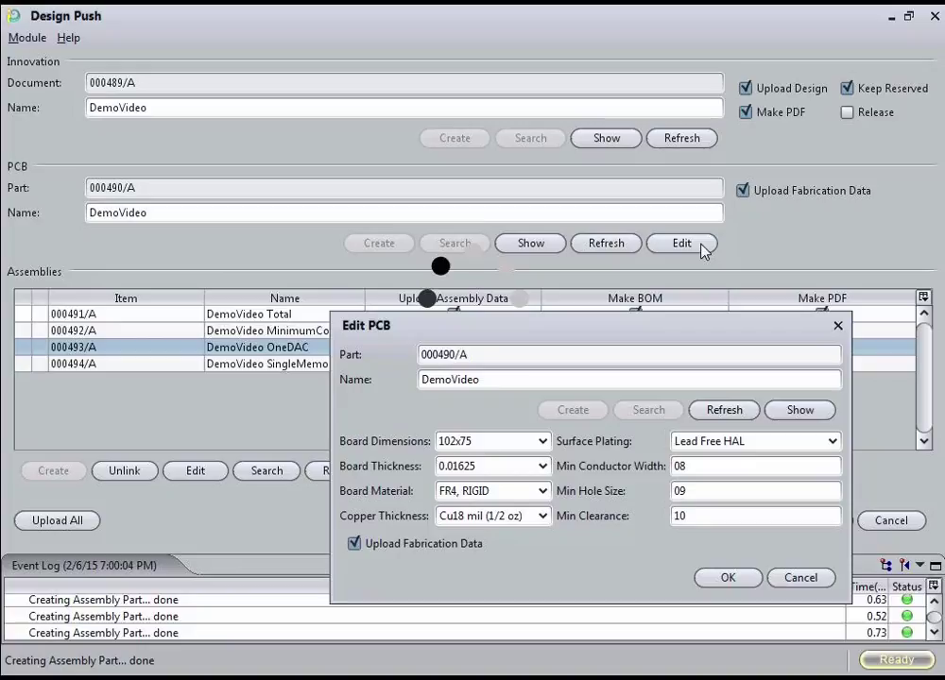
{"action": "left_click", "coordinate": [801, 584]}
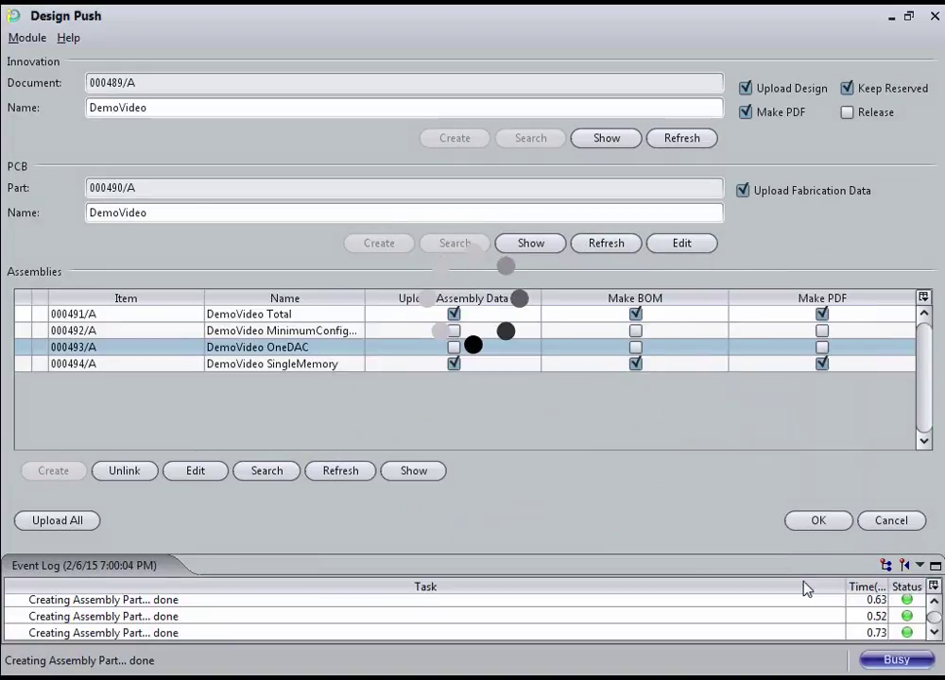
Step: Show the DemoVideo Total assembly in Teamcenter and expand its revision A
{"action": "left_click", "coordinate": [410, 478]}
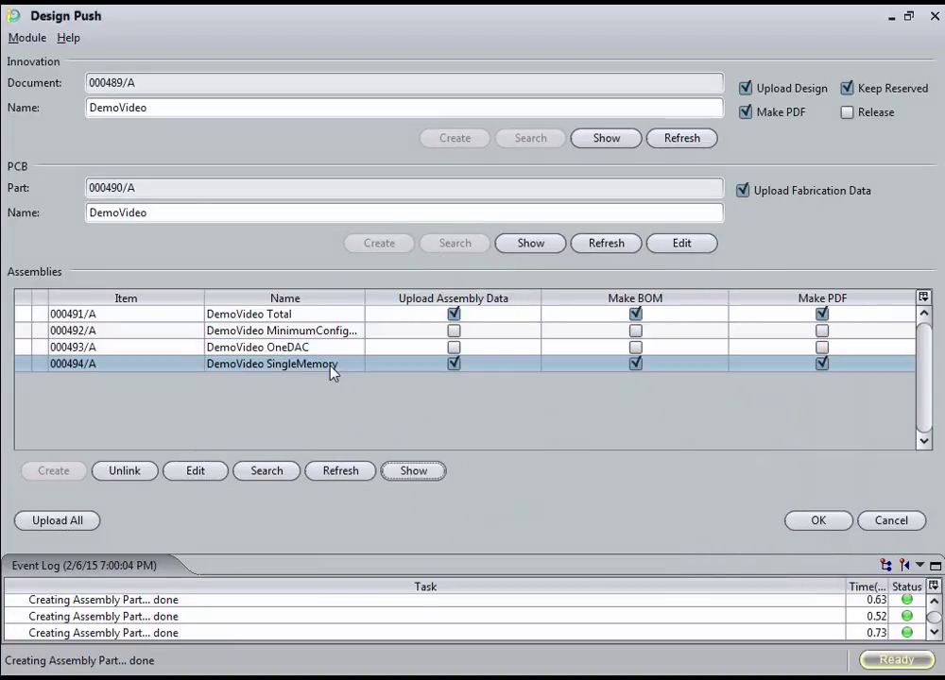
{"action": "left_click", "coordinate": [111, 318]}
{"action": "left_click", "coordinate": [430, 475]}
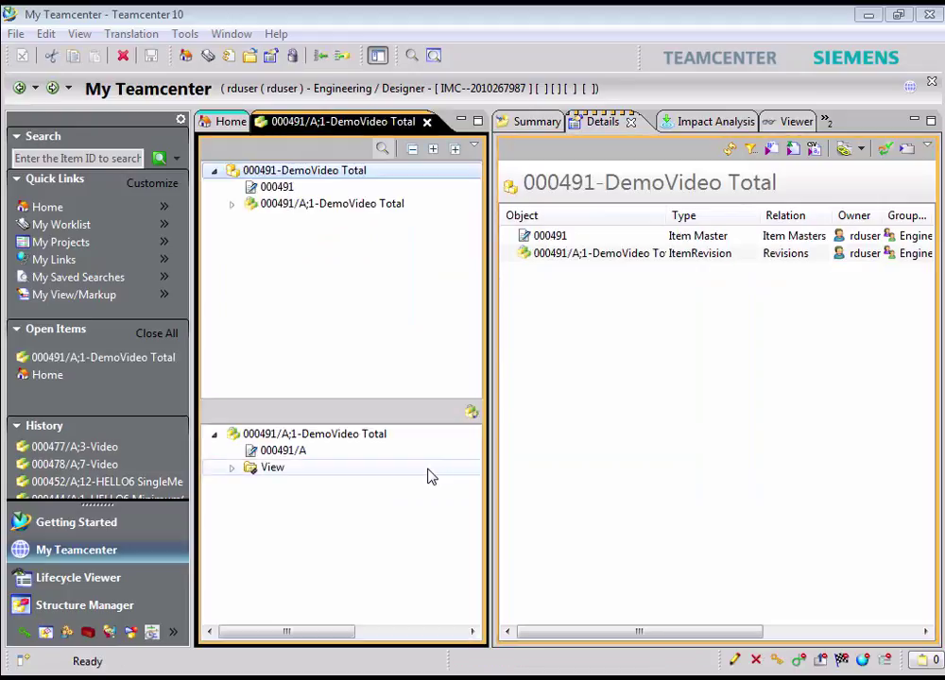
{"action": "left_click", "coordinate": [231, 205]}
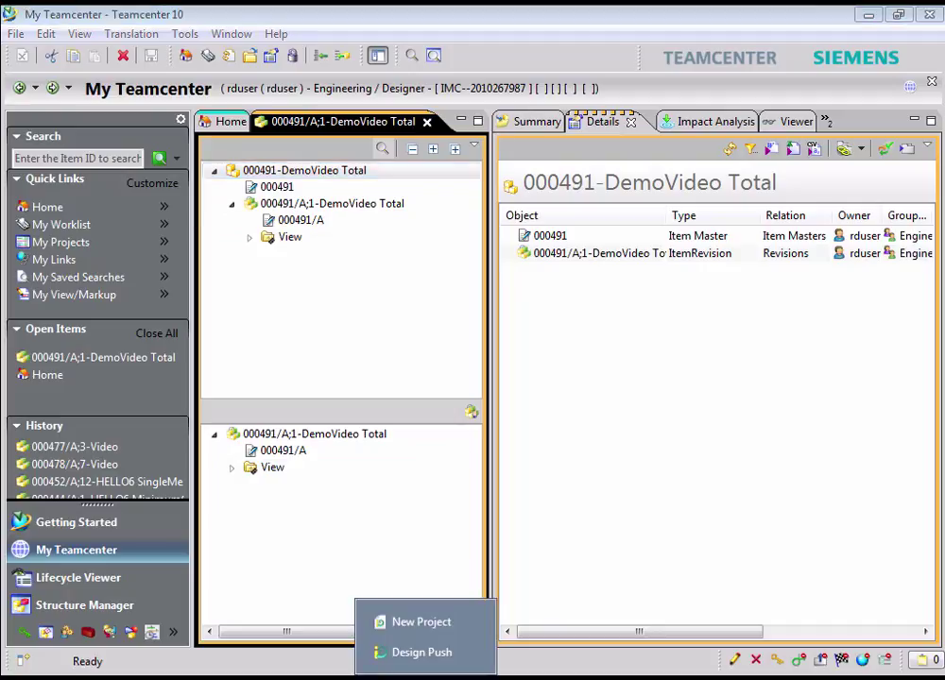
Step: Switch back to Design Push and start pushing the marked DemoVideo data
{"action": "left_click", "coordinate": [426, 654]}
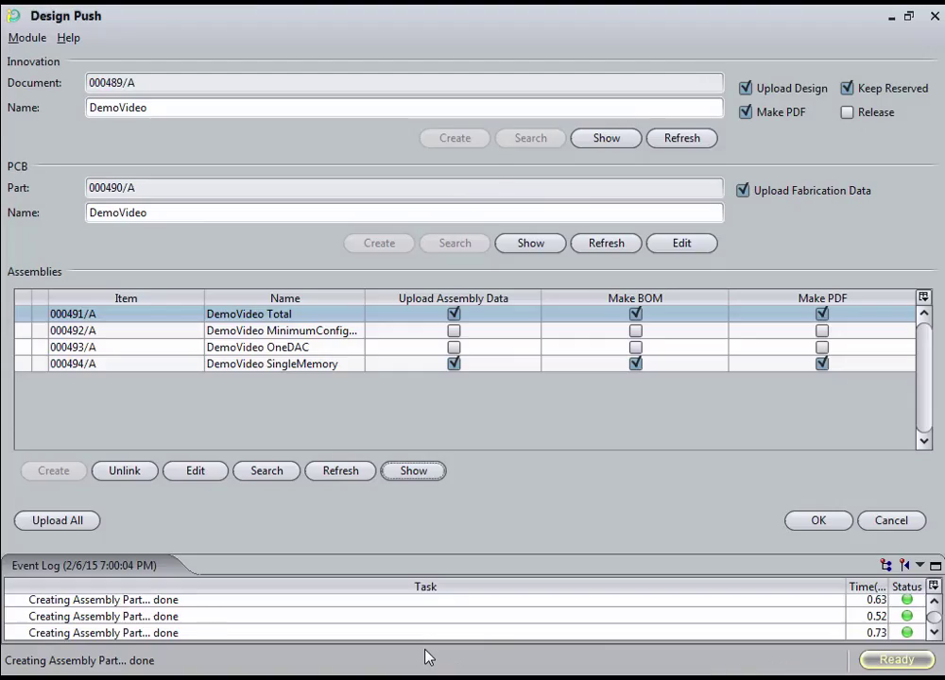
{"action": "left_click", "coordinate": [822, 523]}
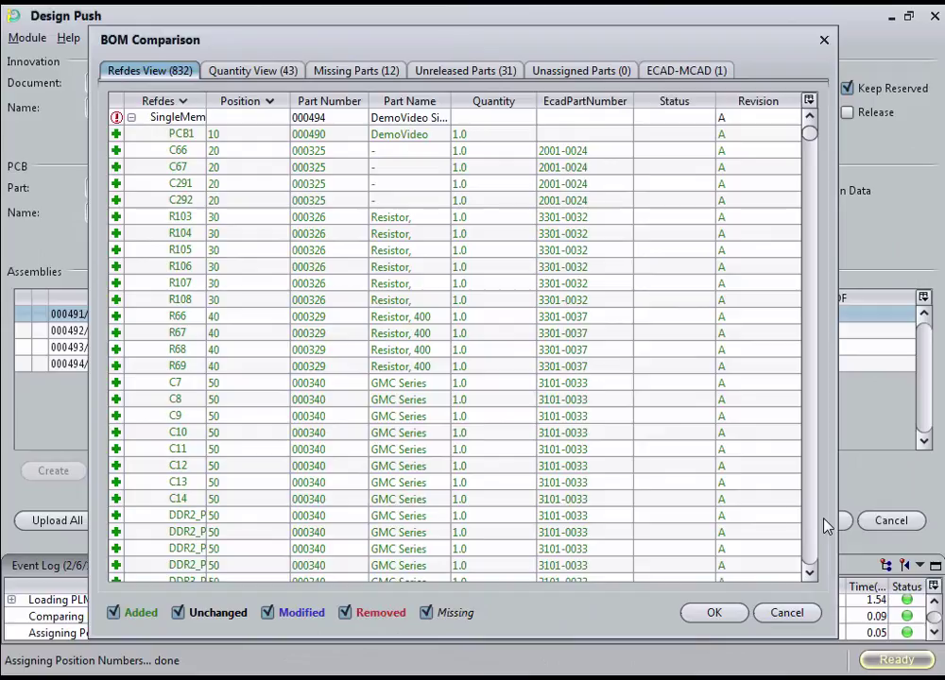
Step: Review the BOM comparison by refdes, quantity, missing, unreleased, unassigned and ECAD-MCAD parts, and accept it despite missing parts
{"action": "left_click", "coordinate": [132, 118]}
{"action": "left_click", "coordinate": [133, 119]}
{"action": "left_click", "coordinate": [240, 76]}
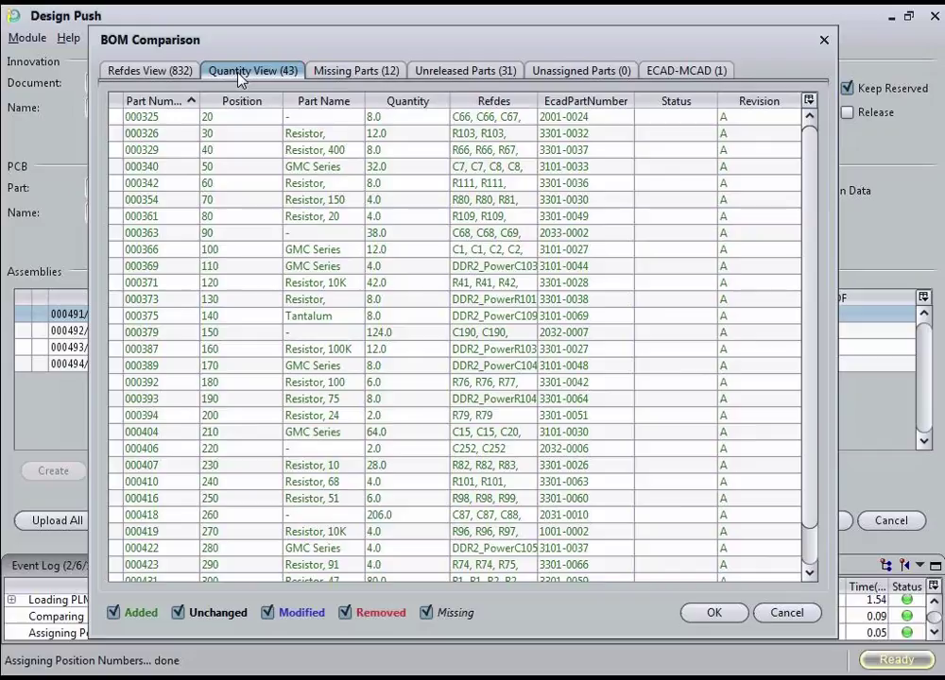
{"action": "left_click", "coordinate": [358, 72]}
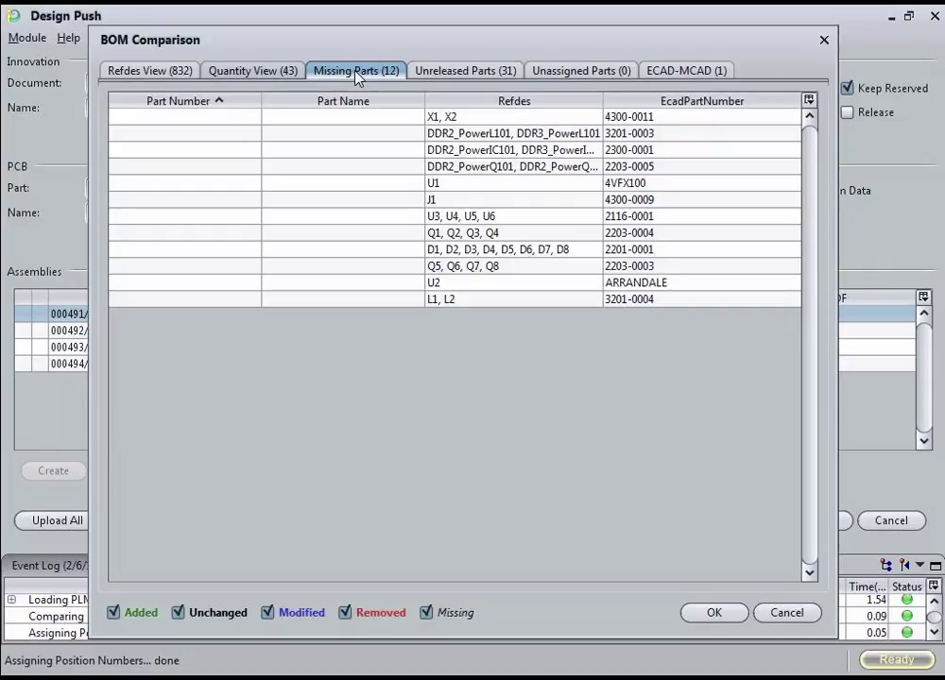
{"action": "left_click", "coordinate": [490, 76]}
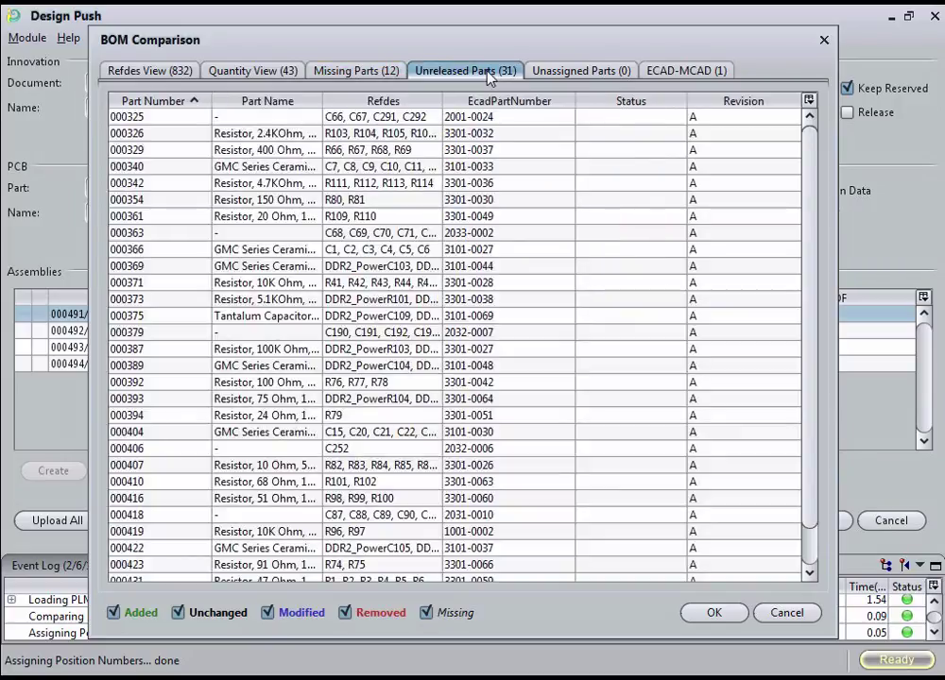
{"action": "left_click", "coordinate": [575, 76]}
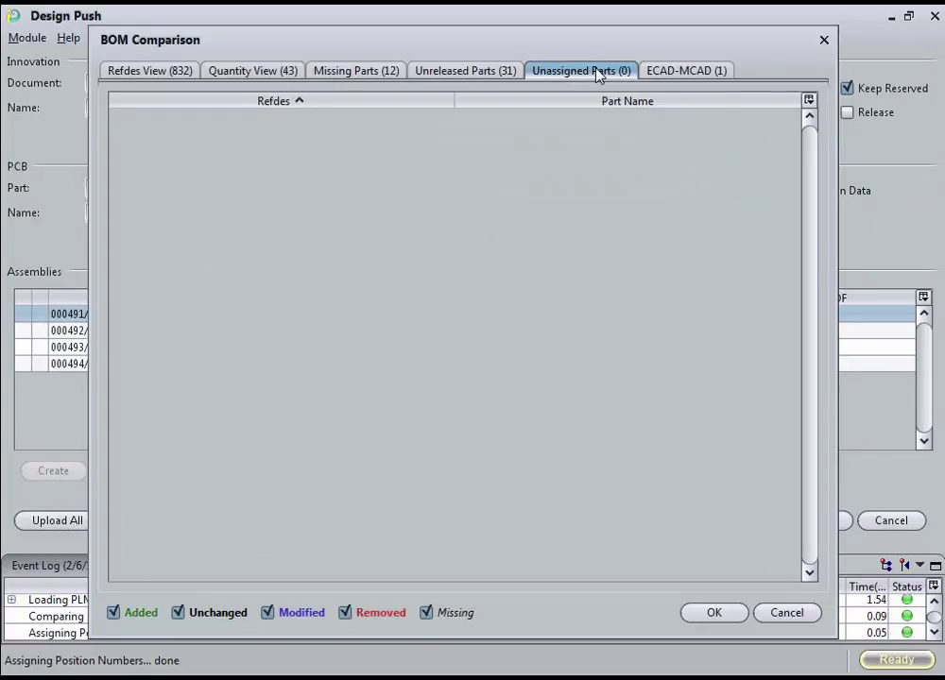
{"action": "left_click", "coordinate": [671, 73]}
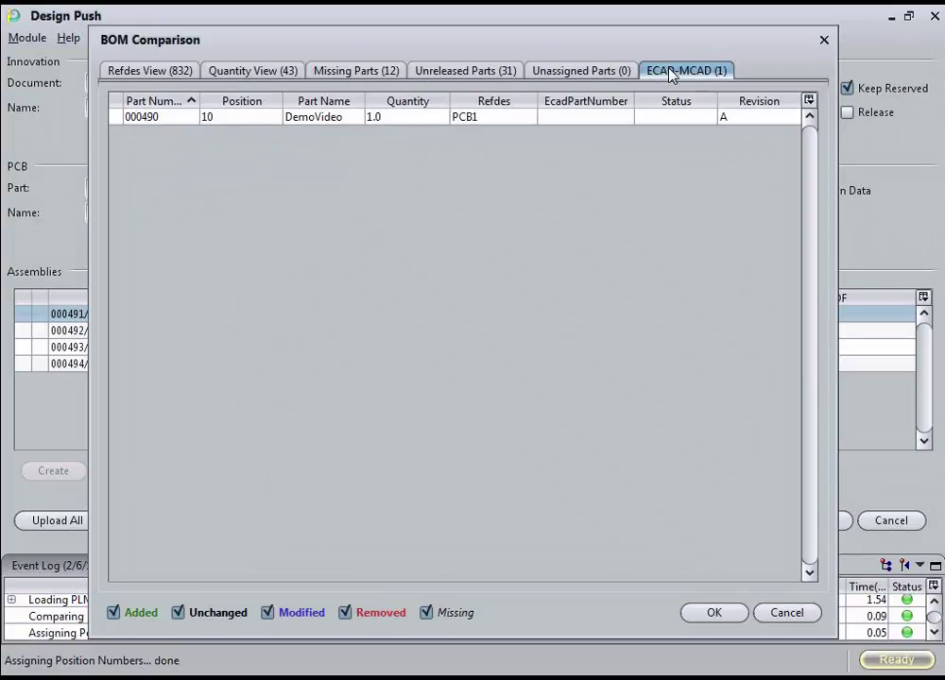
{"action": "left_click", "coordinate": [154, 72]}
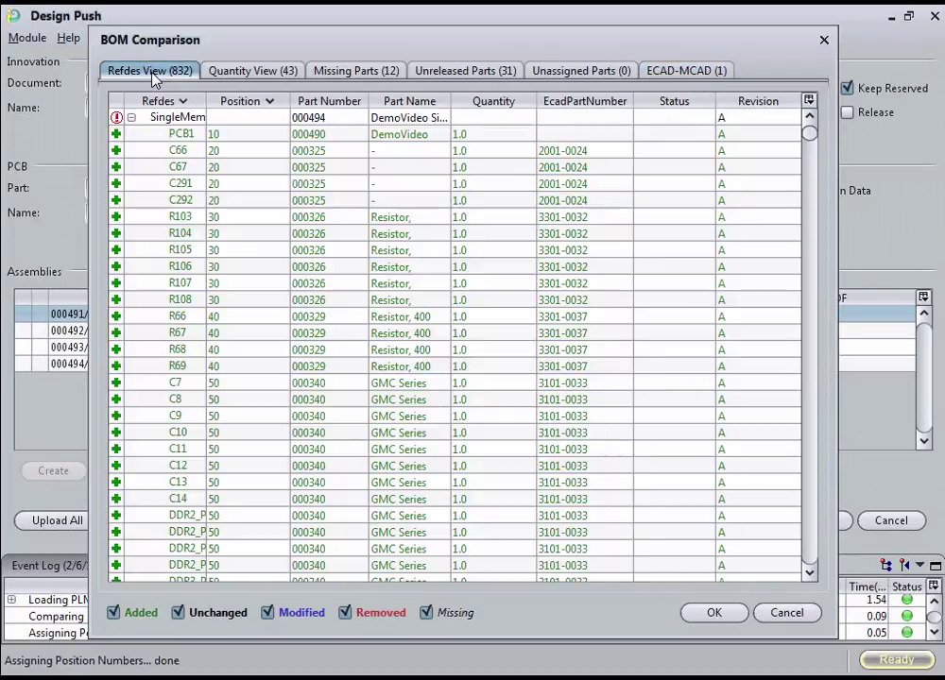
{"action": "left_click", "coordinate": [729, 619]}
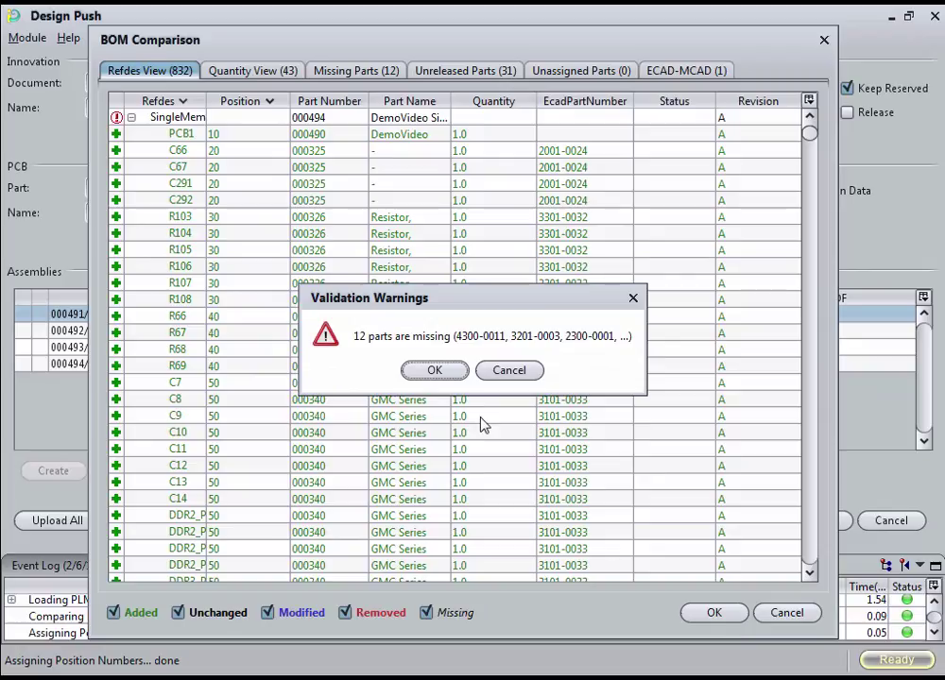
{"action": "left_click", "coordinate": [434, 371]}
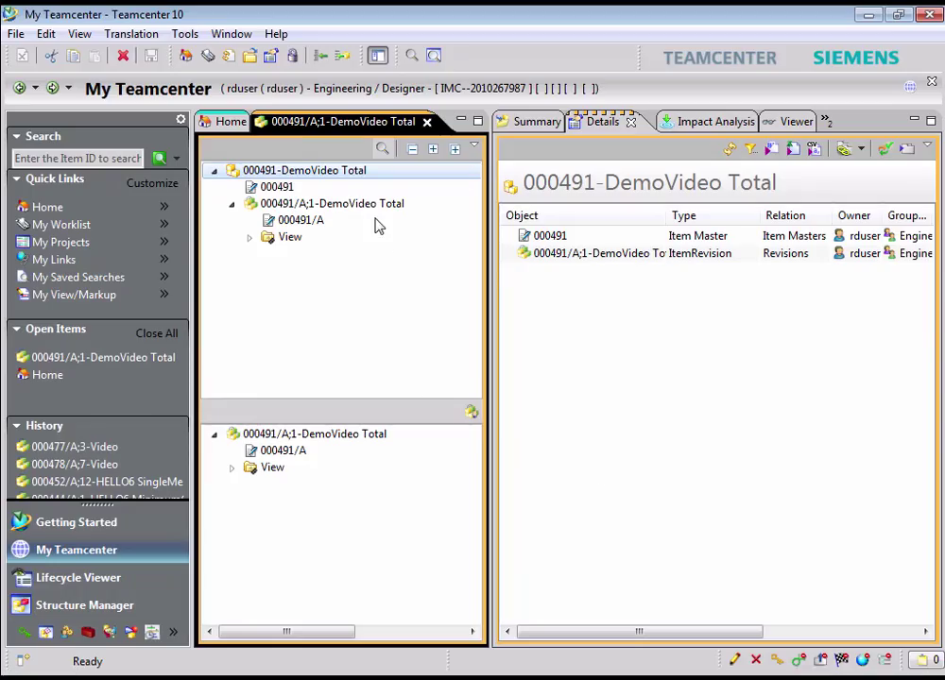
Step: In Teamcenter, refresh revision A of DemoVideo Total and expand its linked 000489 DemoVideo document revision
{"action": "left_click", "coordinate": [365, 210]}
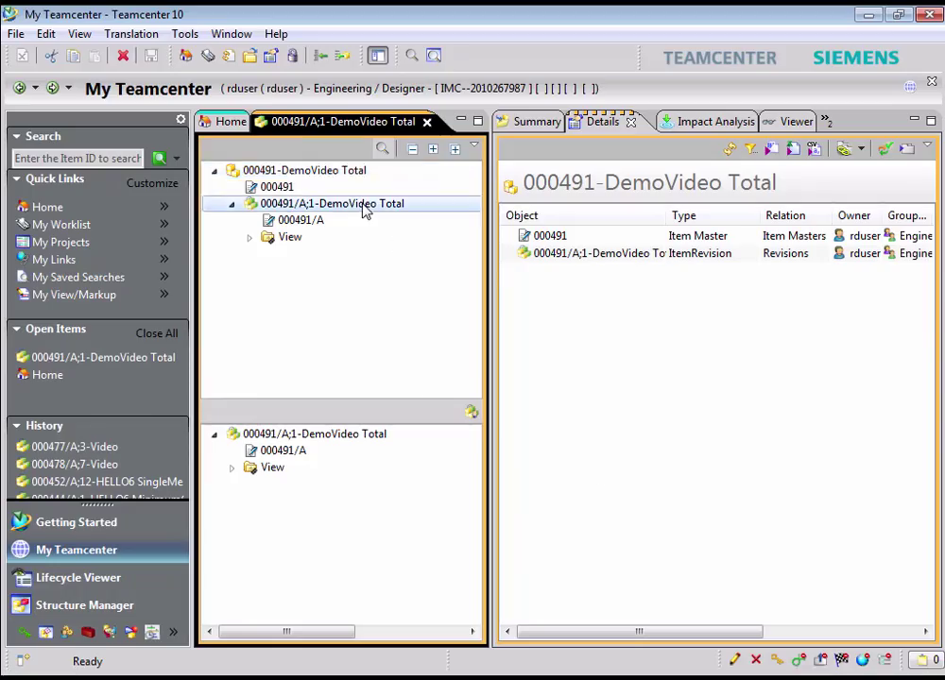
{"action": "right_click", "coordinate": [366, 210]}
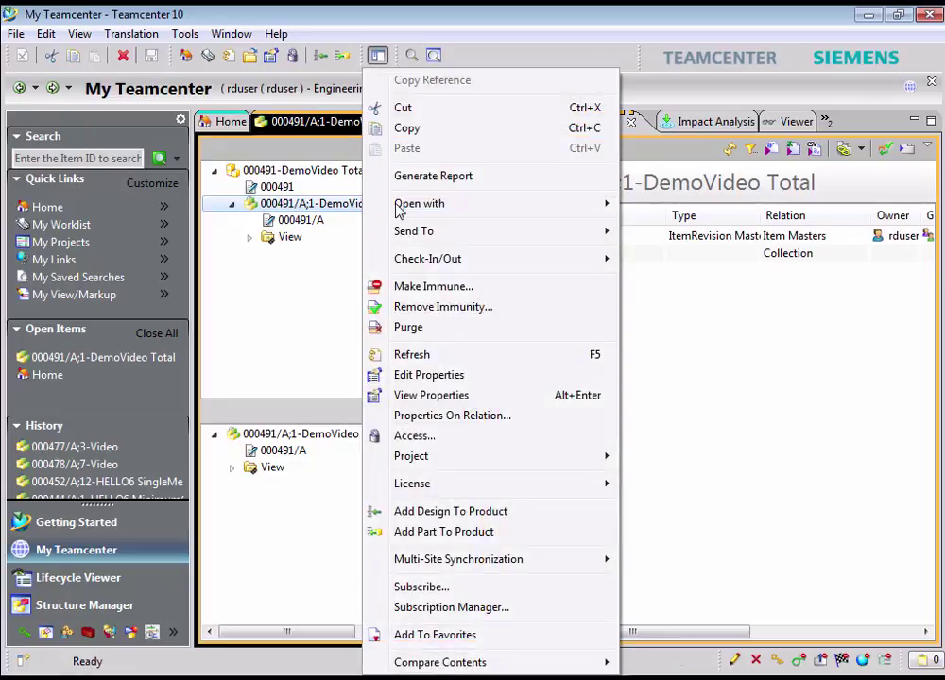
{"action": "left_click", "coordinate": [441, 357]}
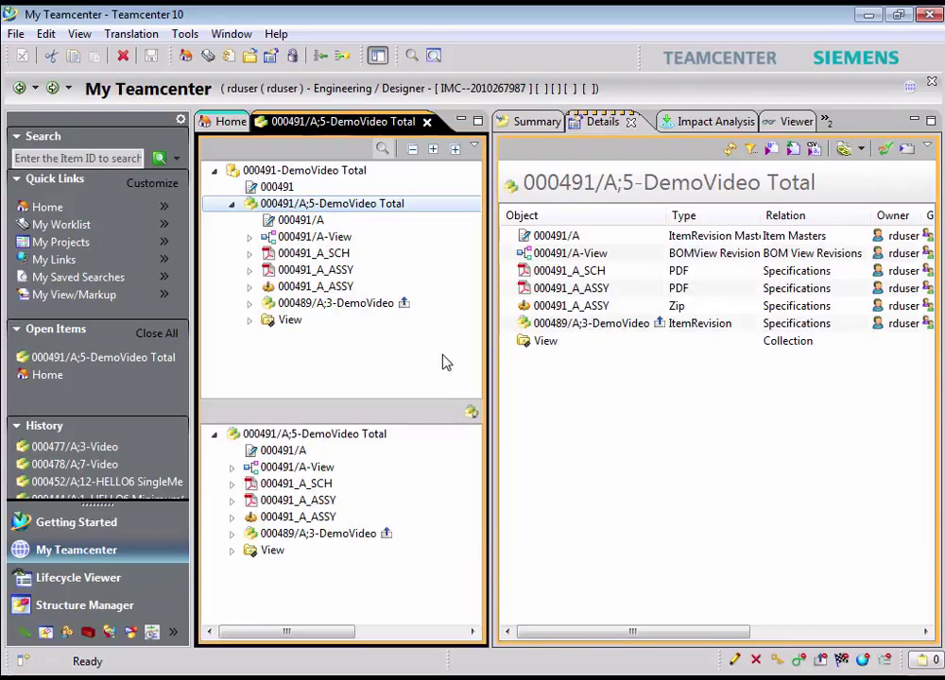
{"action": "left_click", "coordinate": [249, 305]}
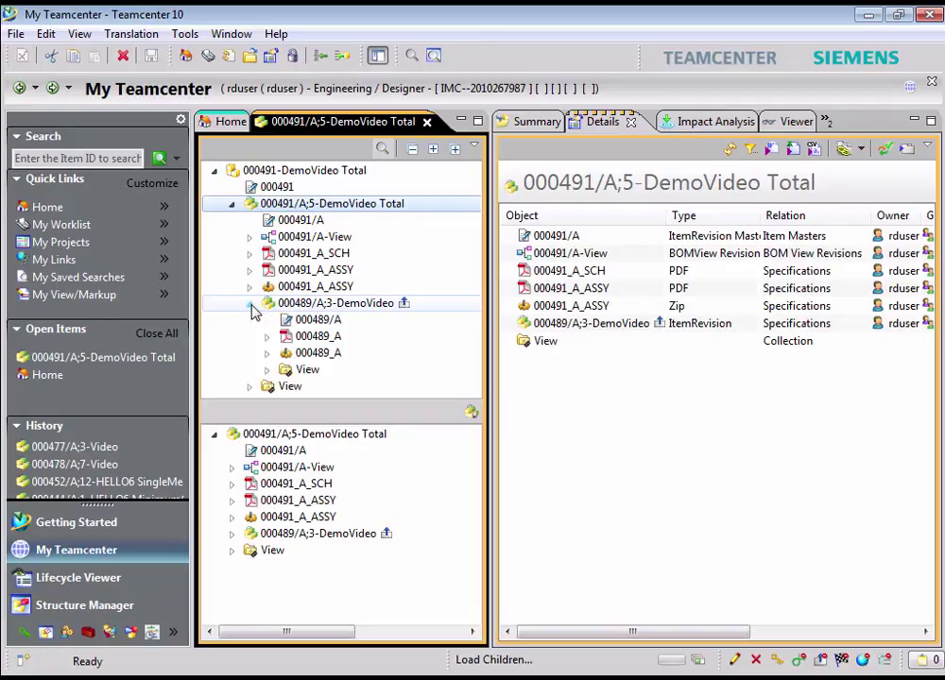
Step: View the schematic PDF 000491_A_SCH, examine its title block at 100% zoom, and close it
{"action": "left_click", "coordinate": [365, 257]}
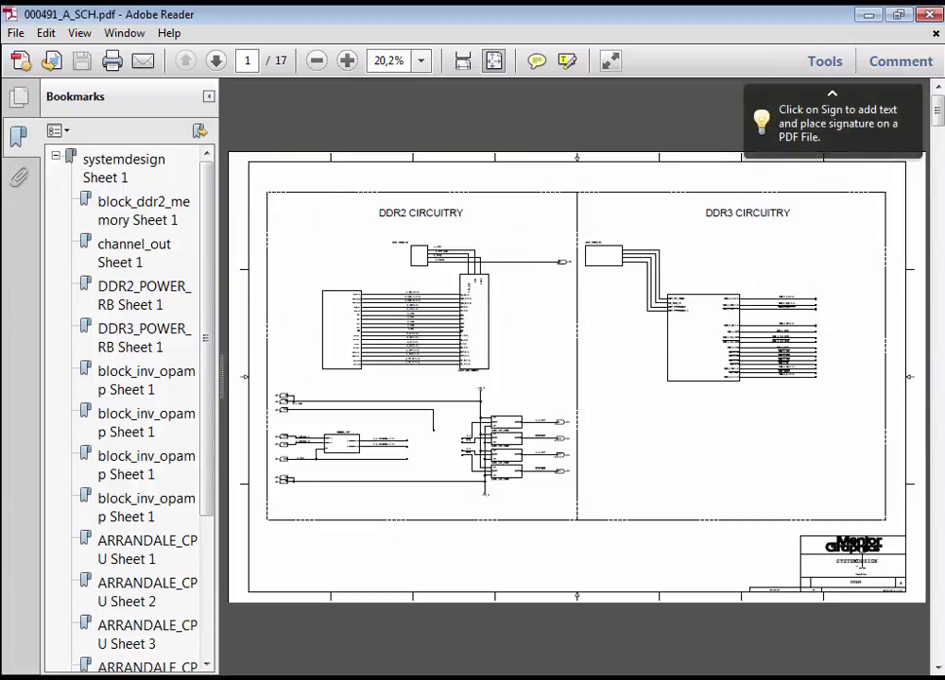
{"action": "scroll", "coordinate": [864, 570], "scroll_direction": "up", "scroll_amount": 5, "text": "ctrl"}
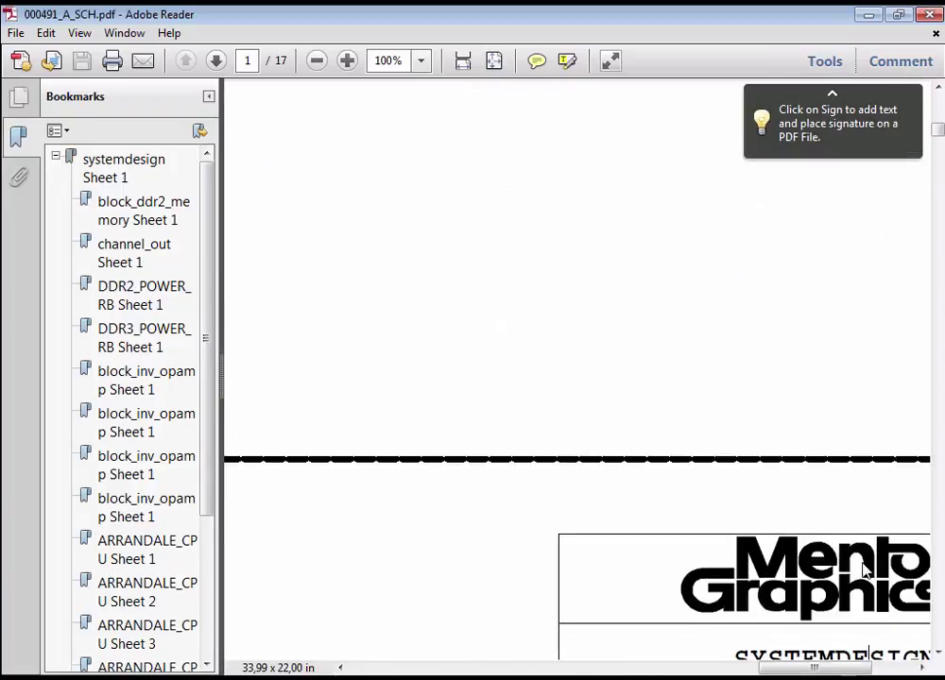
{"action": "scroll", "coordinate": [864, 570], "scroll_direction": "down", "scroll_amount": 5}
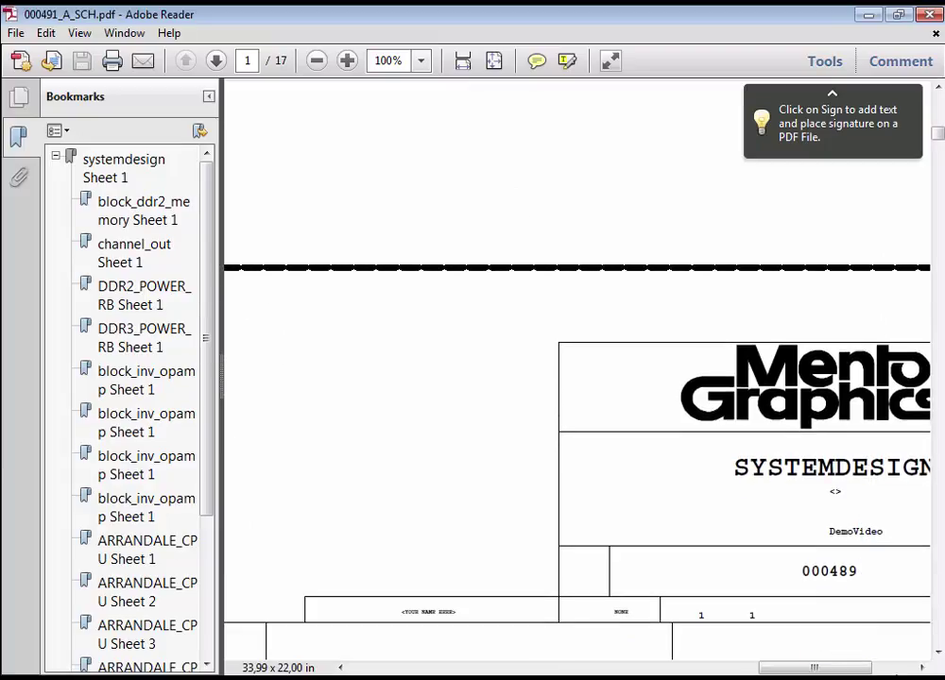
{"action": "scroll", "coordinate": [877, 652], "scroll_direction": "right", "scroll_amount": 5}
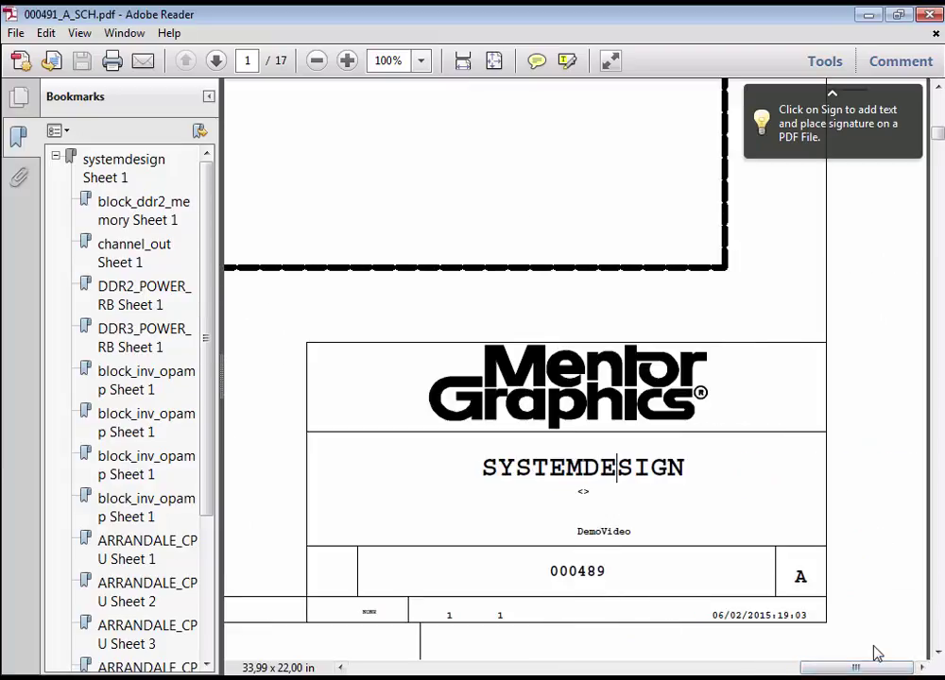
{"action": "left_click", "coordinate": [925, 15]}
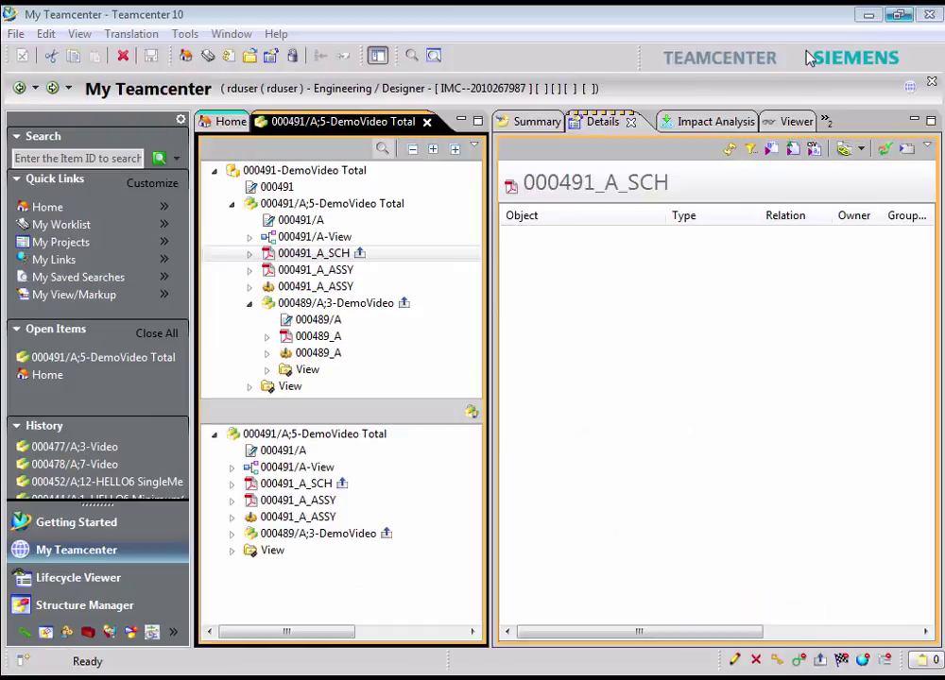
Step: View the assembly drawing PDF 000491_A_ASSY and close it
{"action": "left_click", "coordinate": [349, 271]}
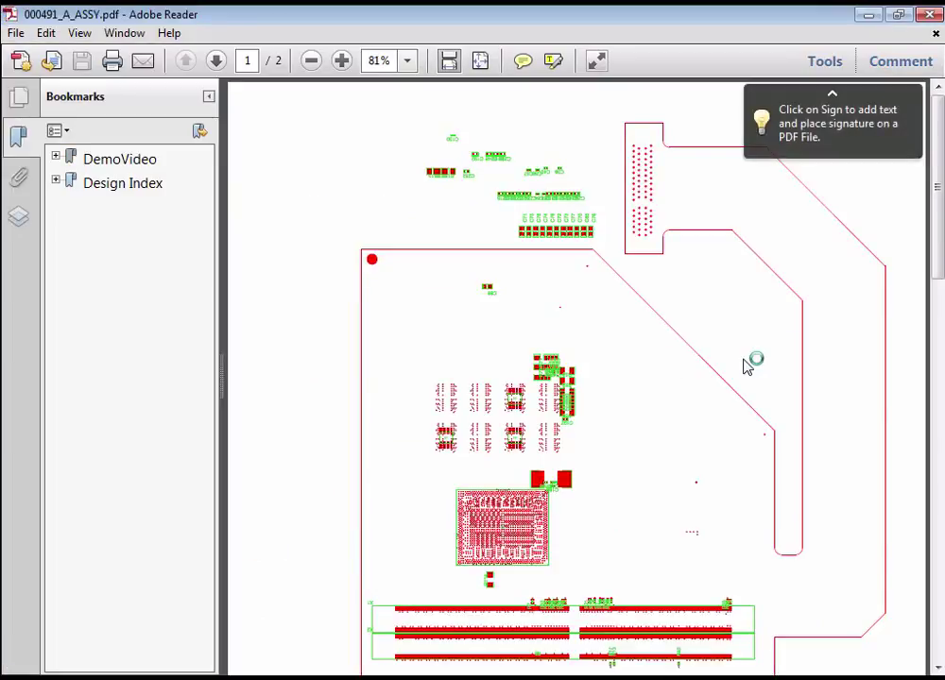
{"action": "left_click", "coordinate": [940, 293]}
{"action": "left_click", "coordinate": [941, 173]}
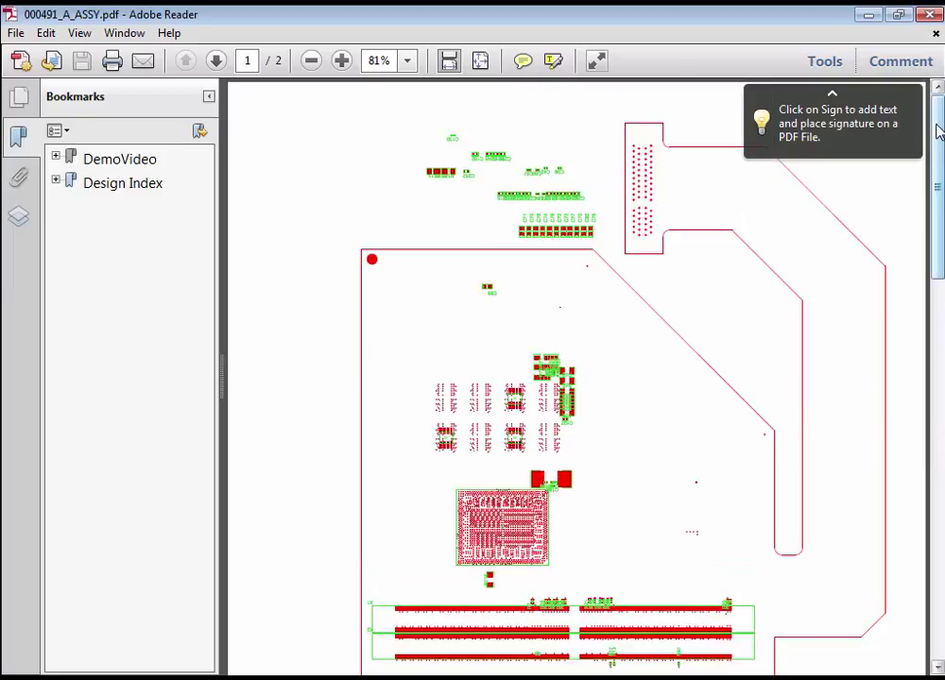
{"action": "left_click", "coordinate": [934, 14]}
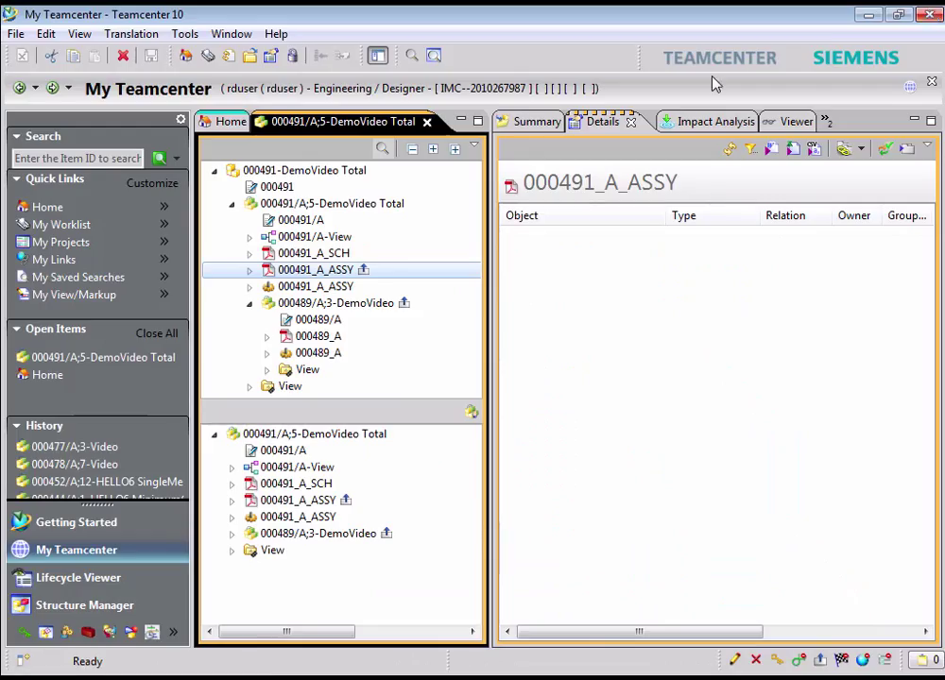
Step: Inspect the component placement data in vb_ais.txt inside the 000491_A_ASSY zip, and close both file and archive
{"action": "double_click", "coordinate": [345, 287]}
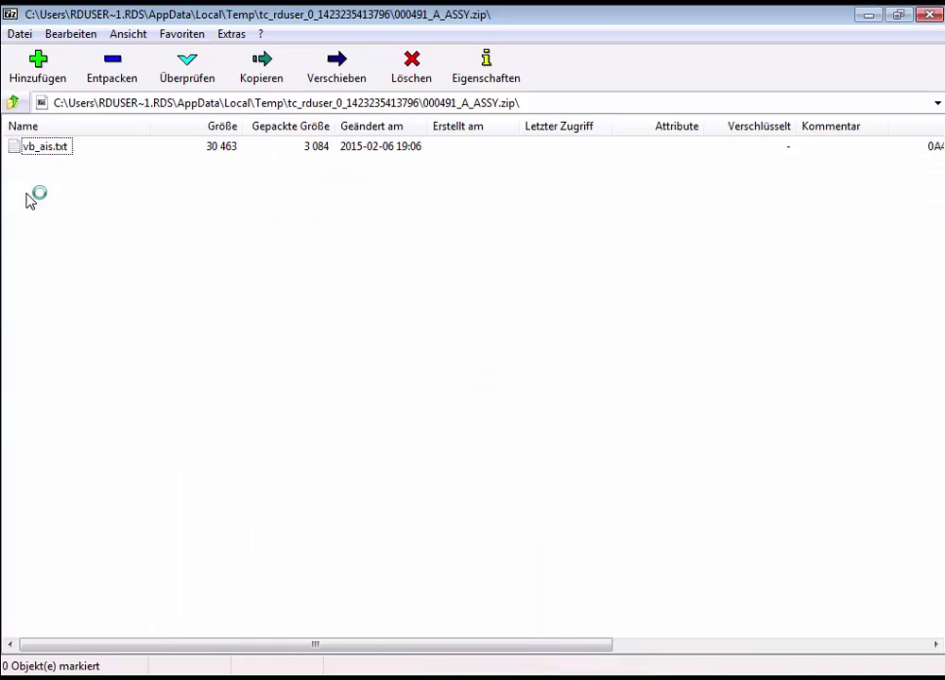
{"action": "double_click", "coordinate": [32, 151]}
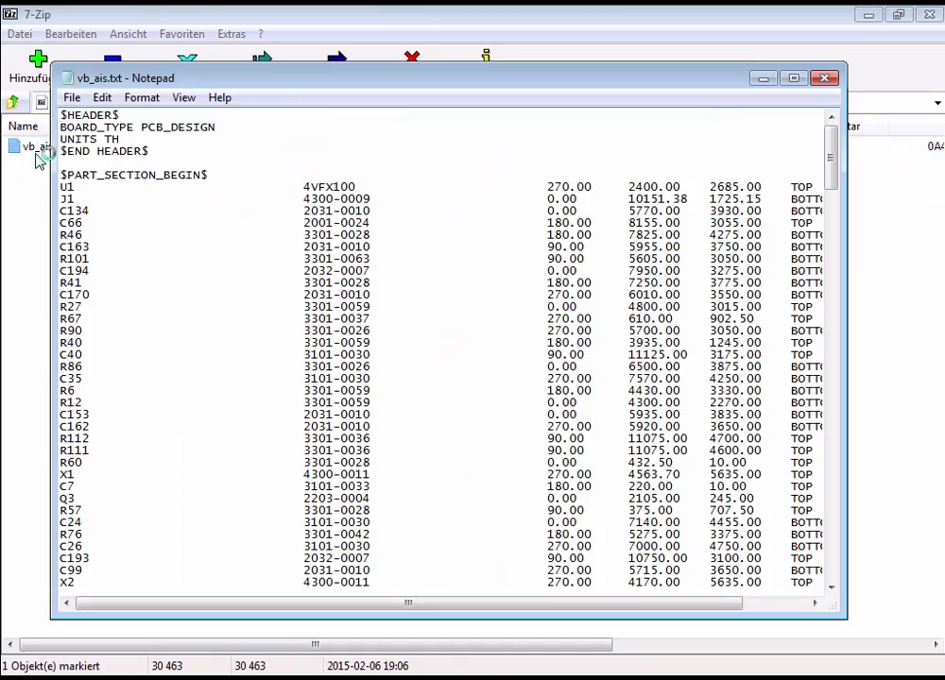
{"action": "left_click", "coordinate": [783, 604]}
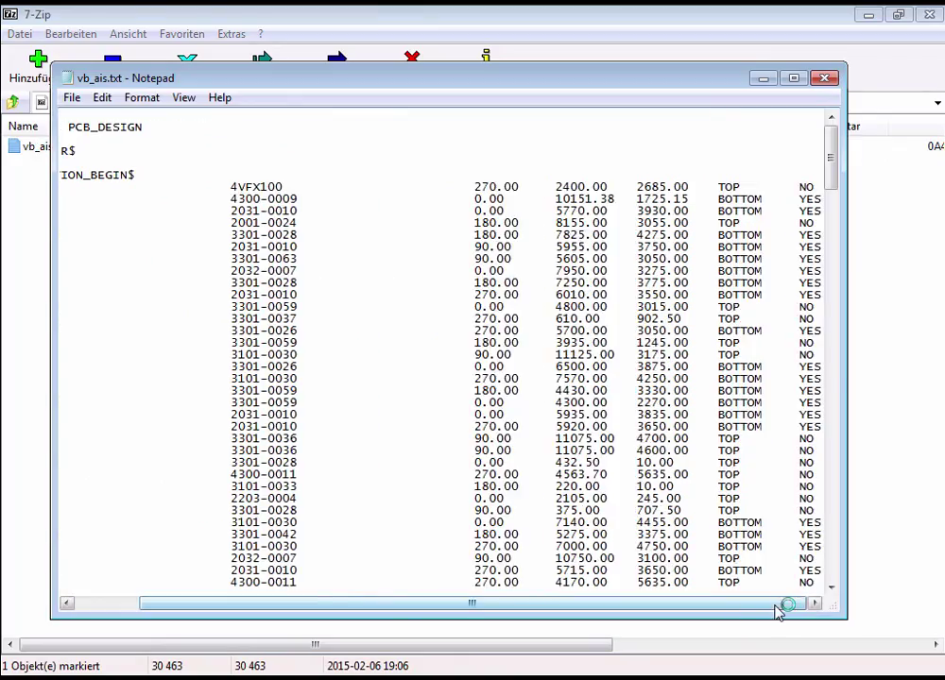
{"action": "left_click", "coordinate": [824, 78]}
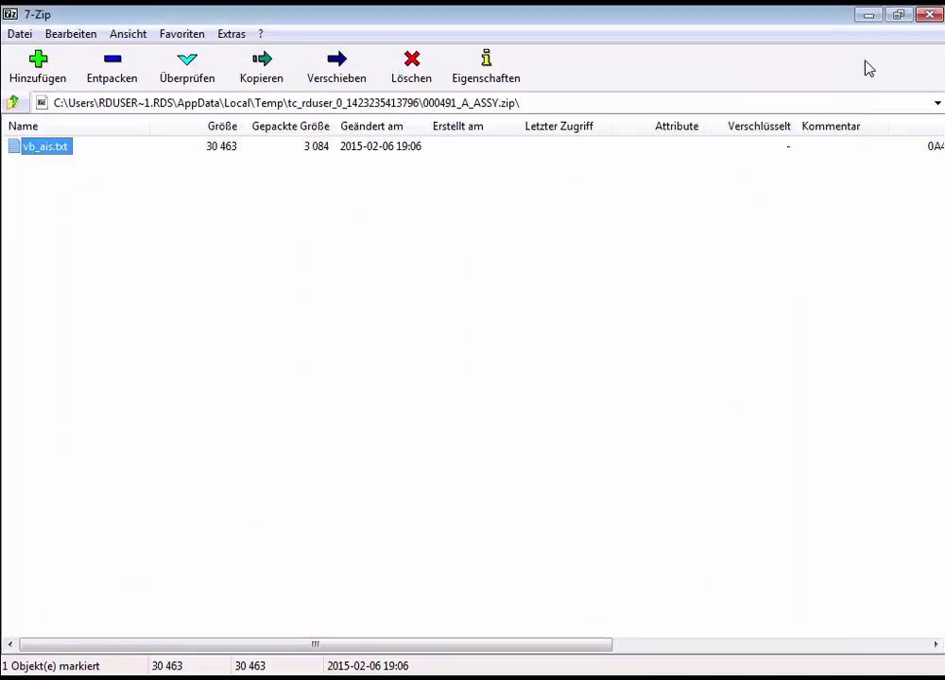
{"action": "left_click", "coordinate": [933, 16]}
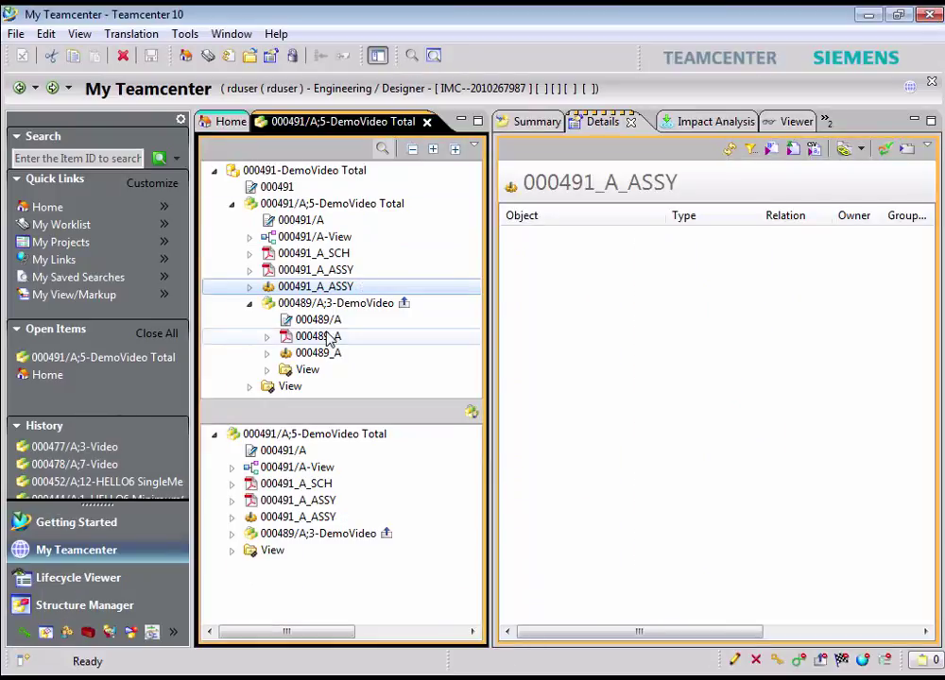
Step: View the schematic PDF and the project archive 000489_A of the DemoVideo document, closing each one
{"action": "double_click", "coordinate": [328, 337]}
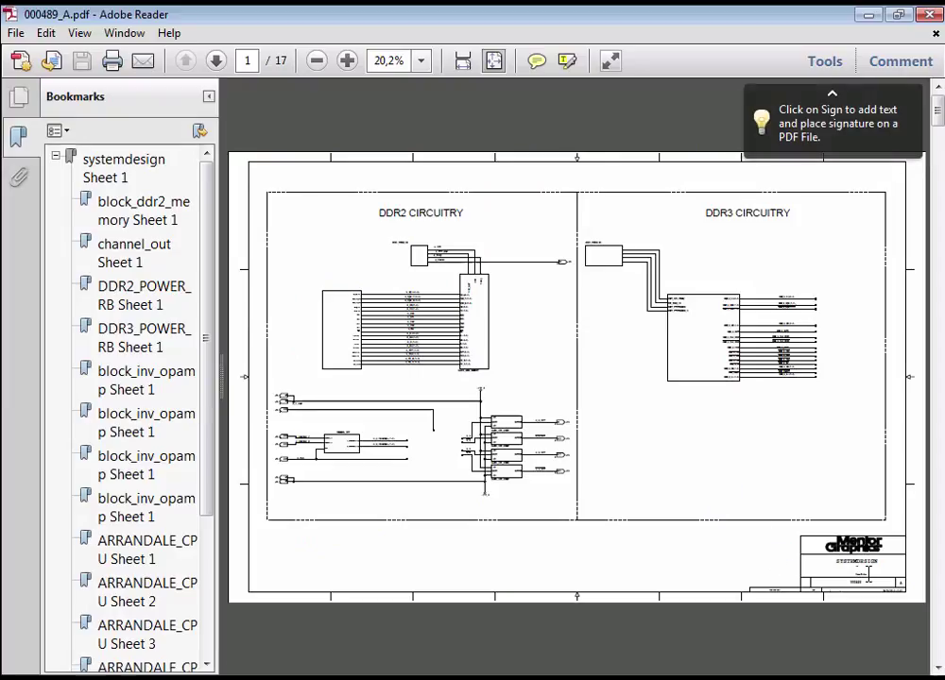
{"action": "left_click", "coordinate": [929, 15]}
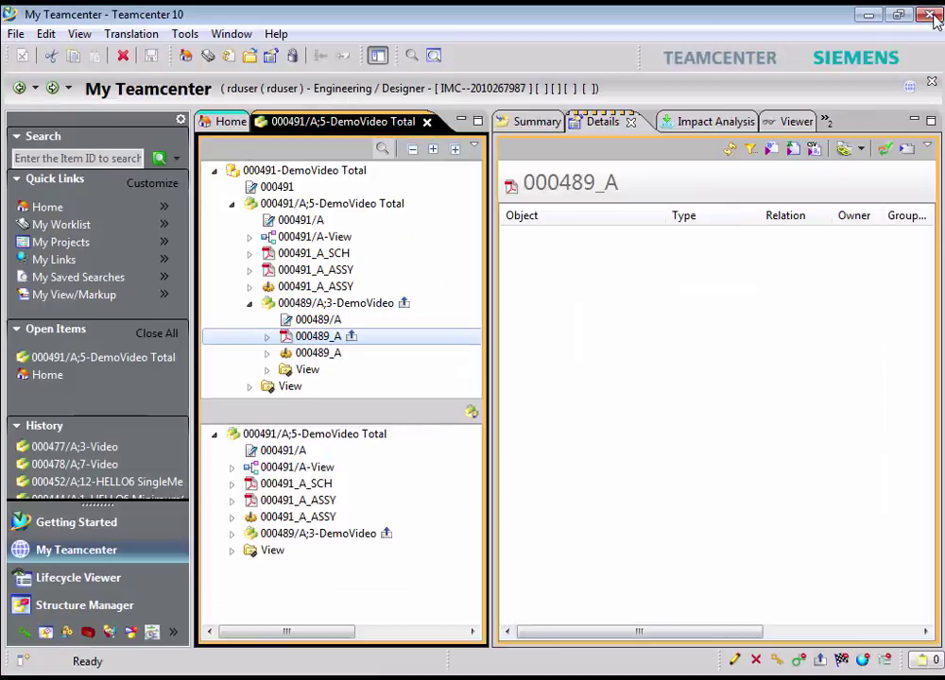
{"action": "double_click", "coordinate": [342, 356]}
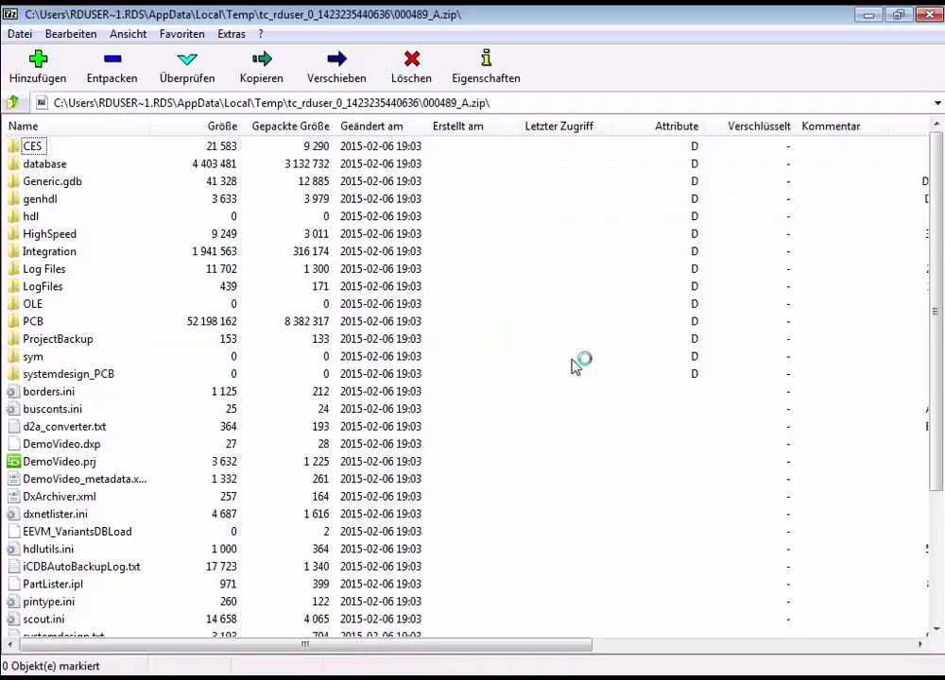
{"action": "left_click", "coordinate": [935, 16]}
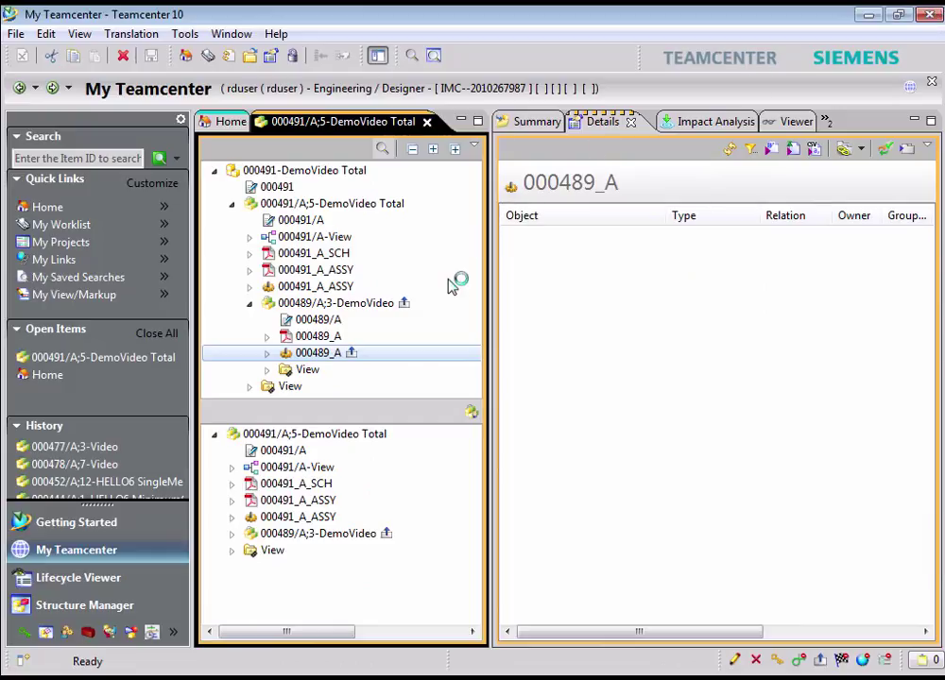
Step: Open the BOM view 000491/A-View in Structure Manager and unpack all its lines to list individual reference designators
{"action": "left_click", "coordinate": [317, 237]}
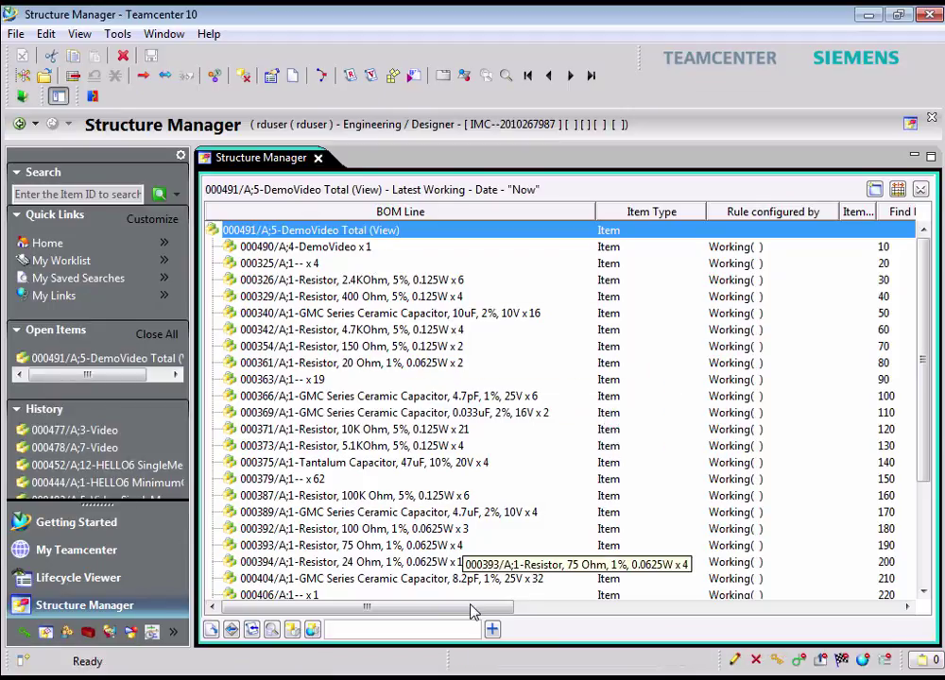
{"action": "left_click_drag", "start_coordinate": [472, 609], "coordinate": [702, 618]}
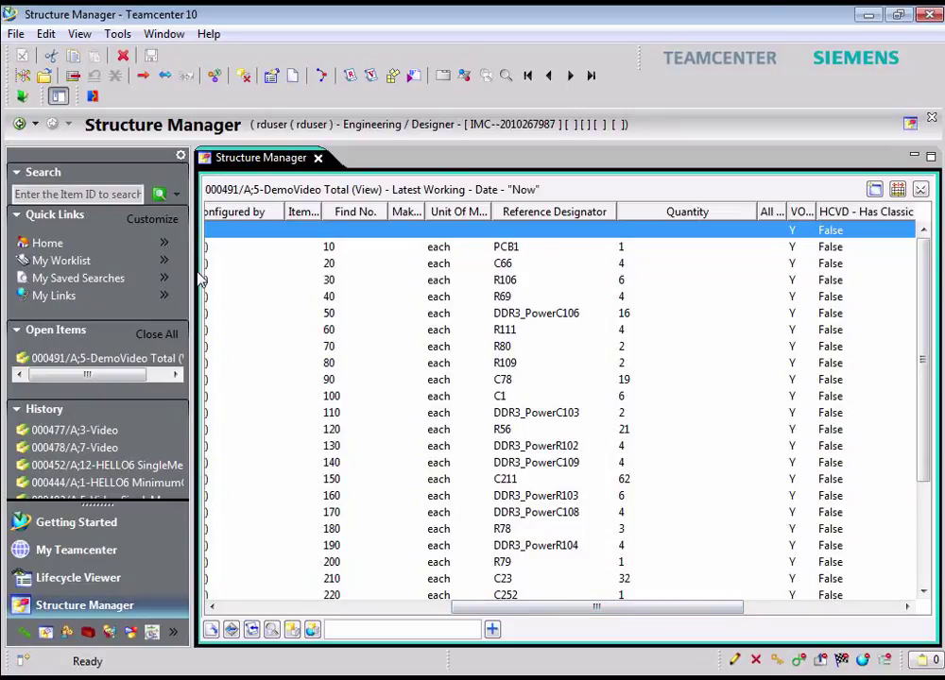
{"action": "left_click", "coordinate": [85, 35]}
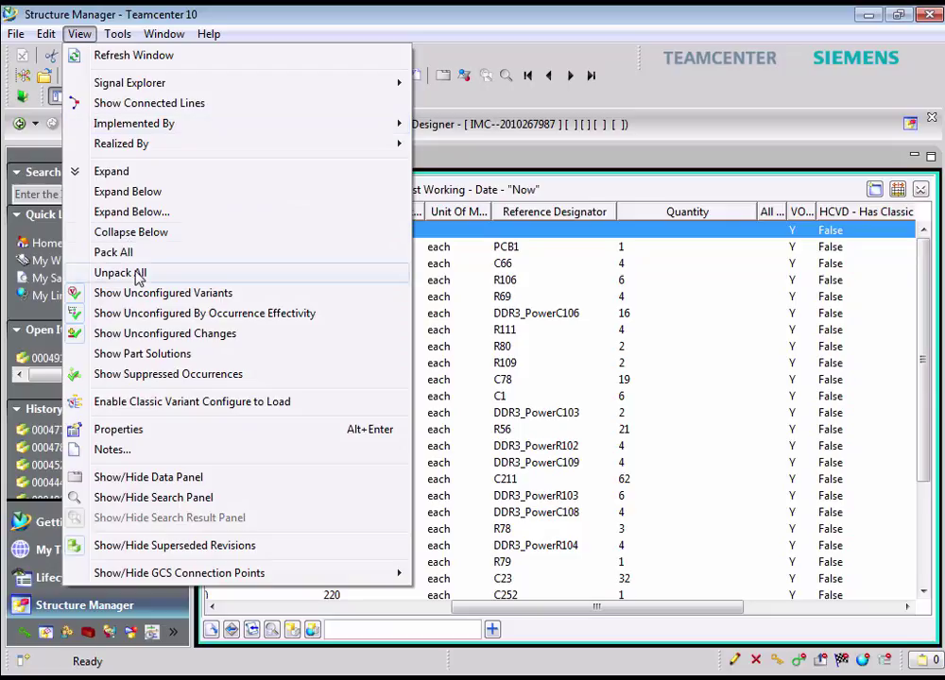
{"action": "left_click", "coordinate": [132, 273]}
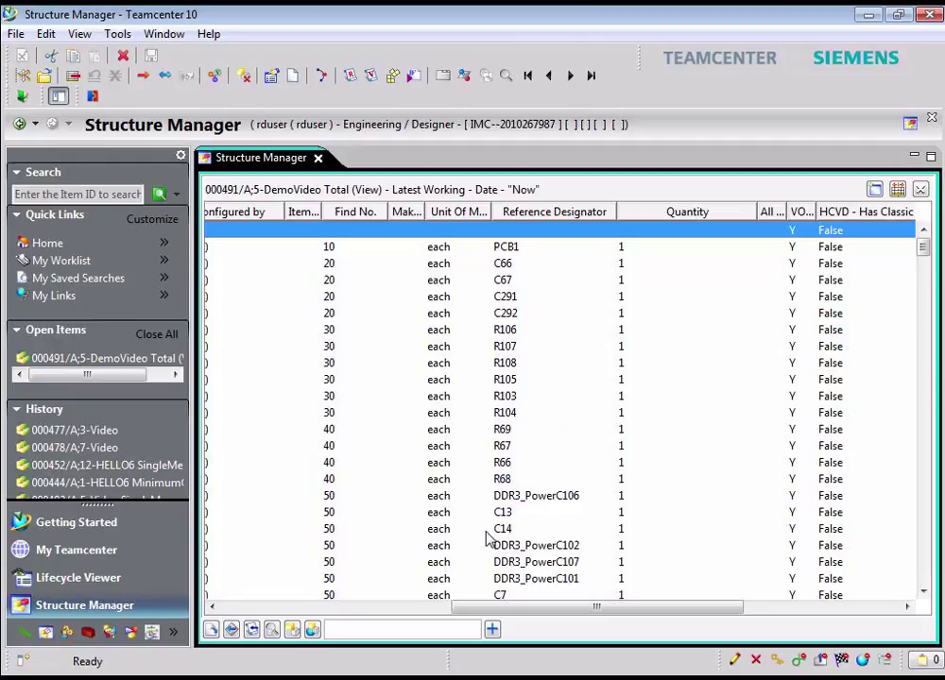
Step: Open the details of the PCB item 000490/A;4-DemoVideo from the BOM to list its attached files
{"action": "left_click", "coordinate": [363, 608]}
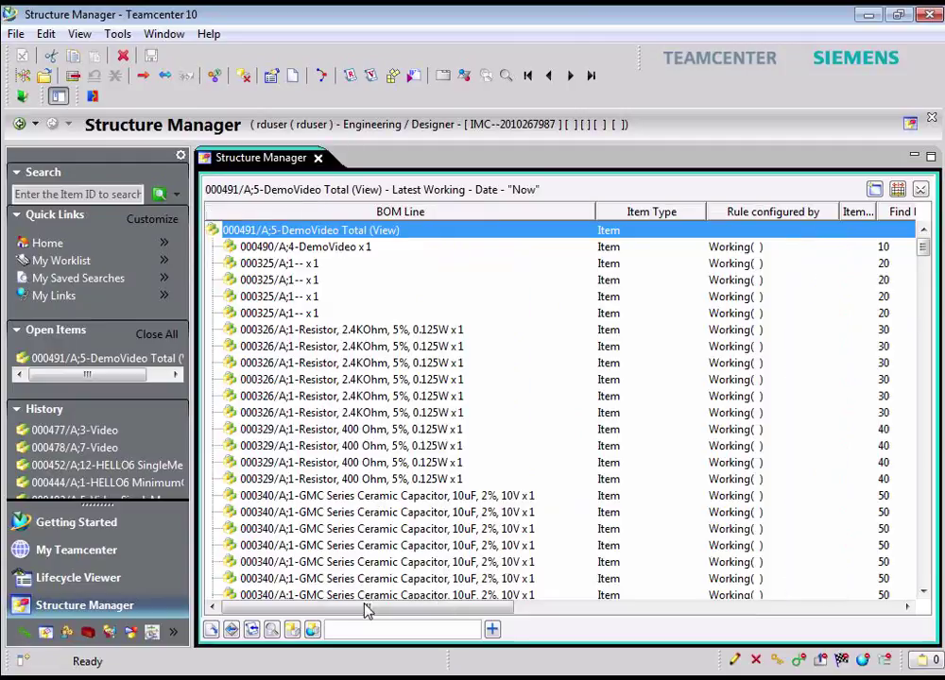
{"action": "right_click", "coordinate": [359, 249]}
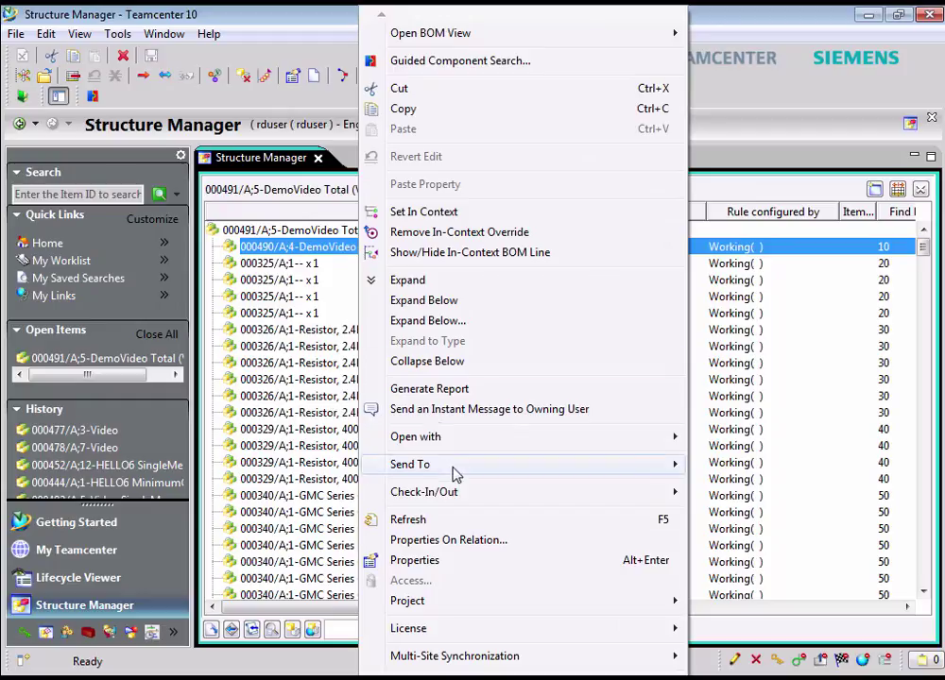
{"action": "mouse_move", "coordinate": [472, 446]}
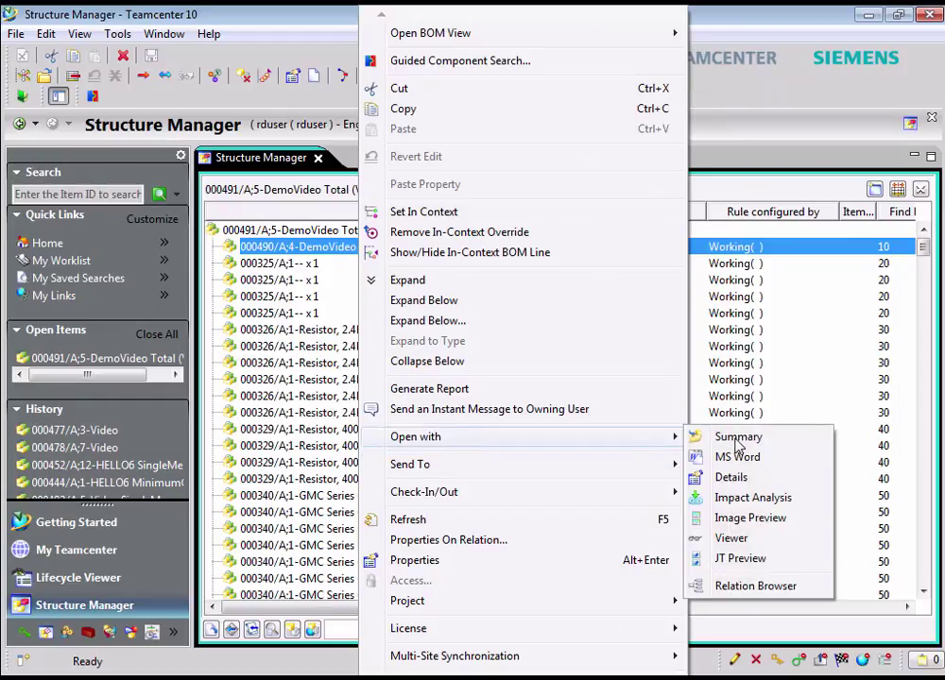
{"action": "left_click", "coordinate": [753, 478]}
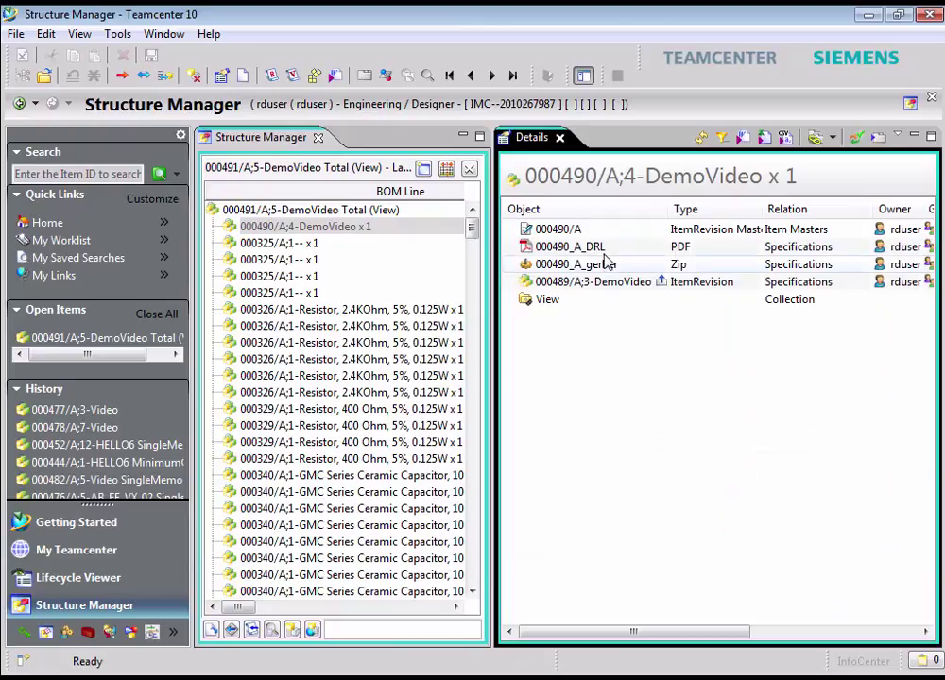
Step: View the drill drawing PDF 000490_A_DRL and the contents of the 000490_A_gerber zip, closing each one
{"action": "double_click", "coordinate": [603, 248]}
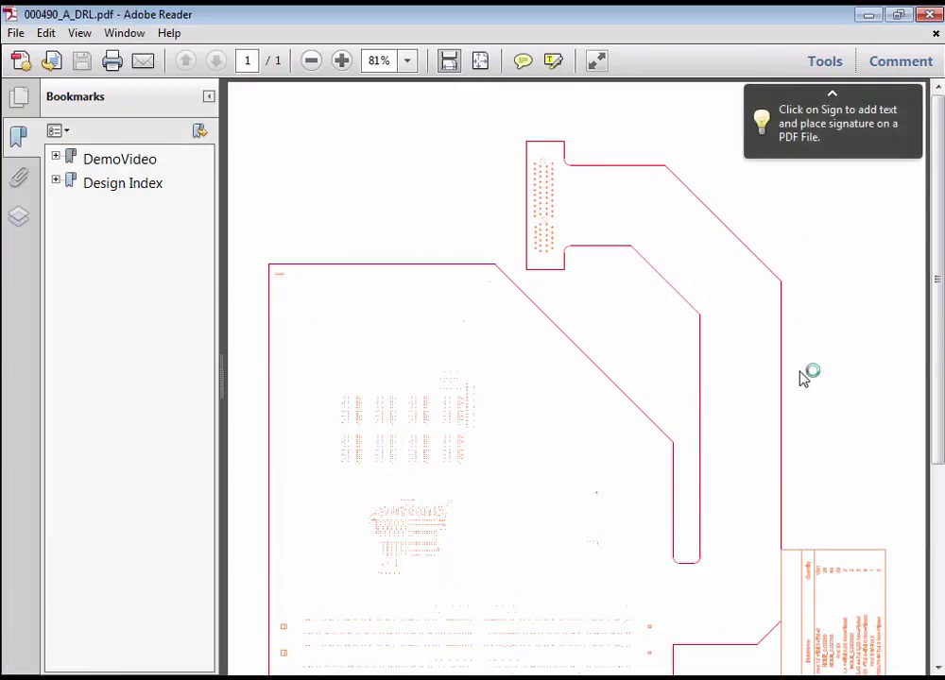
{"action": "left_click", "coordinate": [932, 19]}
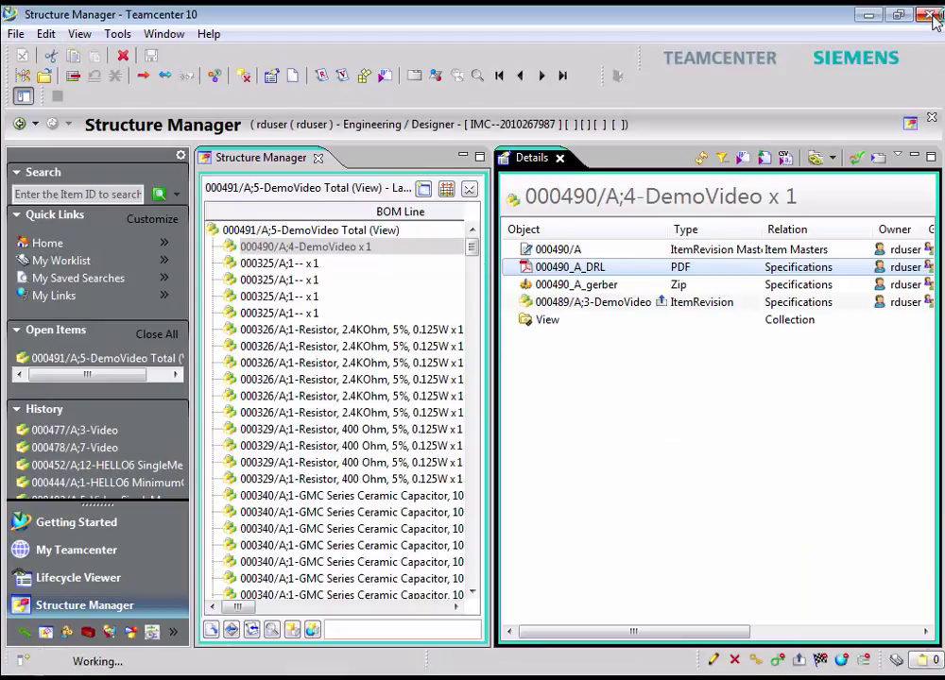
{"action": "double_click", "coordinate": [602, 284]}
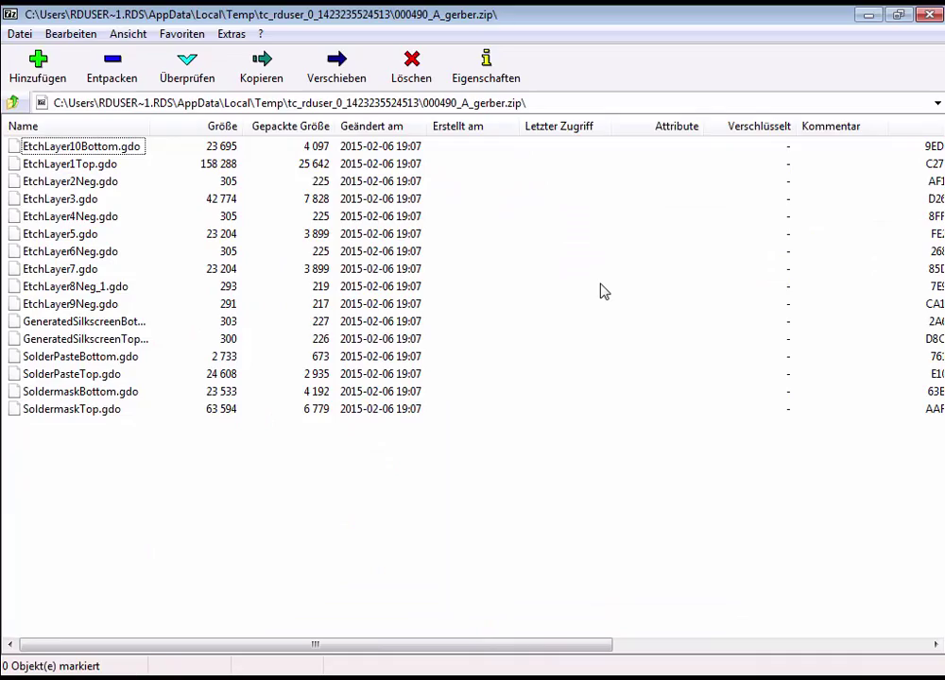
{"action": "left_click", "coordinate": [929, 15]}
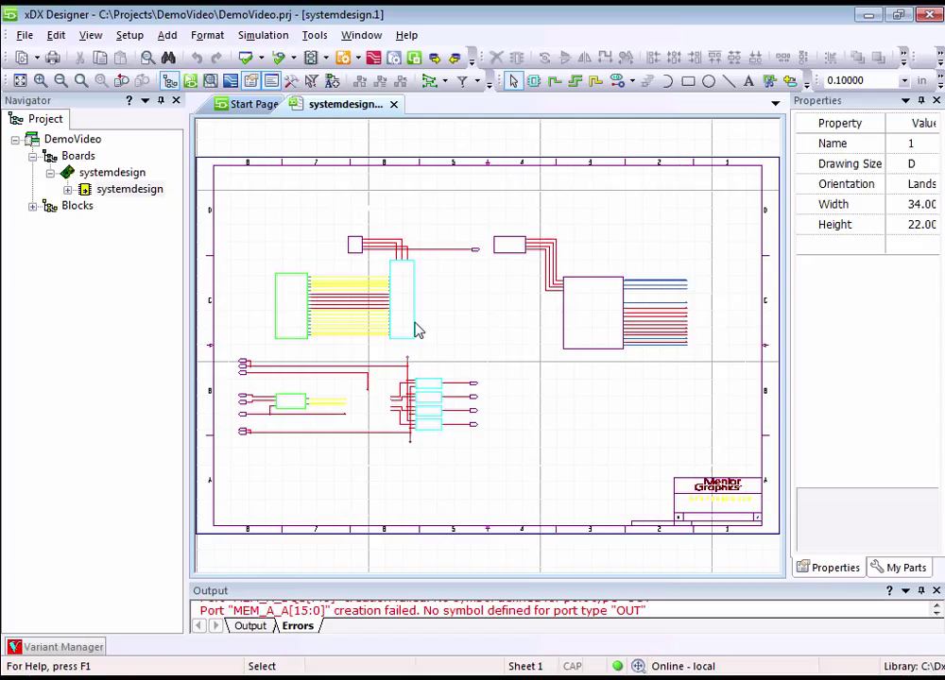
Step: In xDX Designer, run Design Push to release document 000489/A with Keep Reserved turned off
{"action": "left_click", "coordinate": [315, 35]}
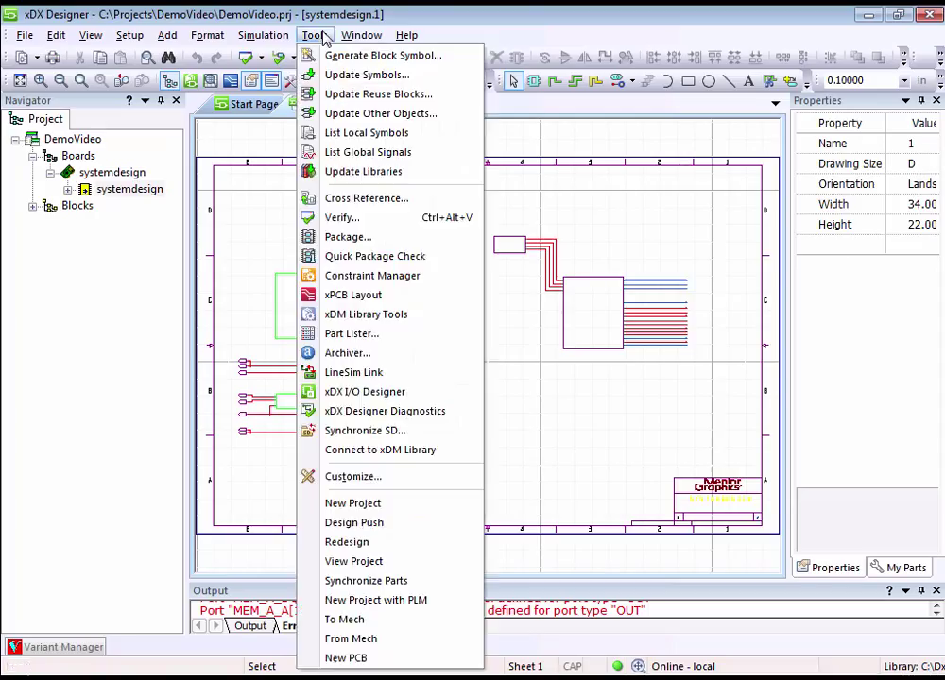
{"action": "left_click", "coordinate": [369, 524]}
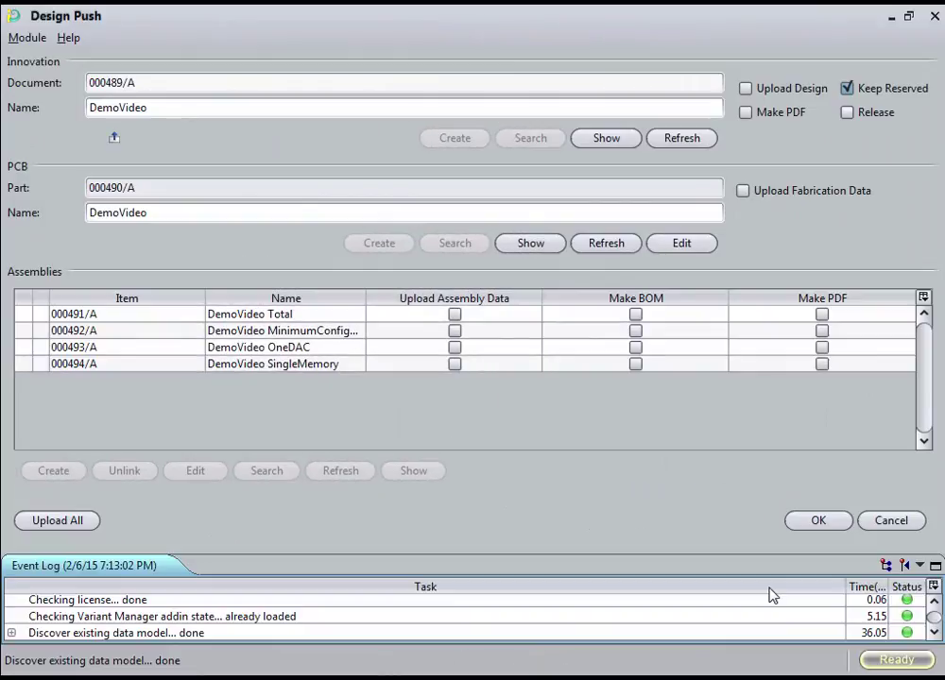
{"action": "left_click", "coordinate": [849, 90]}
{"action": "left_click", "coordinate": [847, 113]}
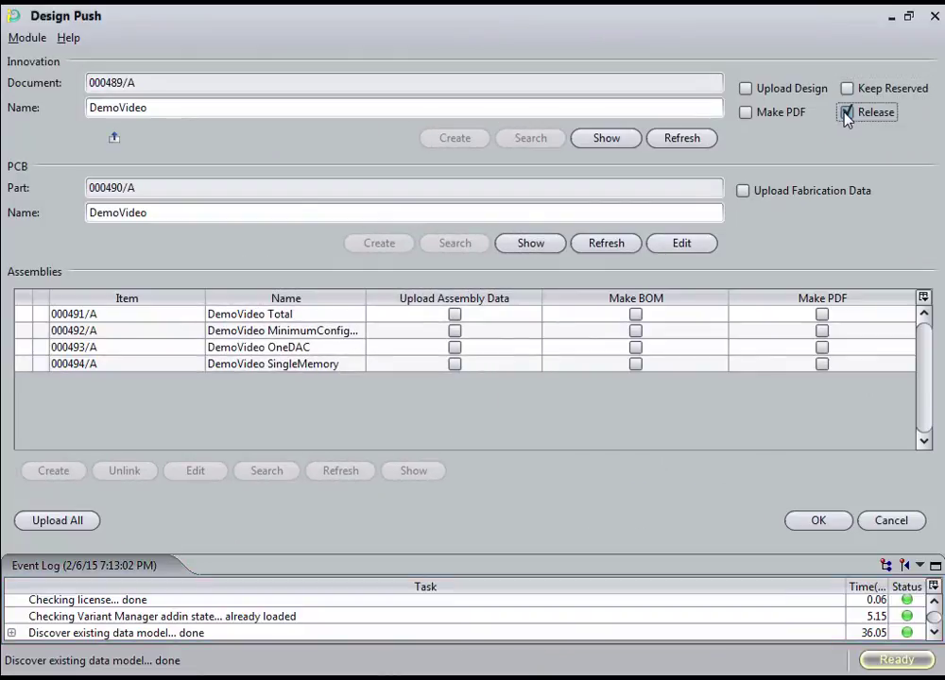
{"action": "left_click", "coordinate": [819, 521]}
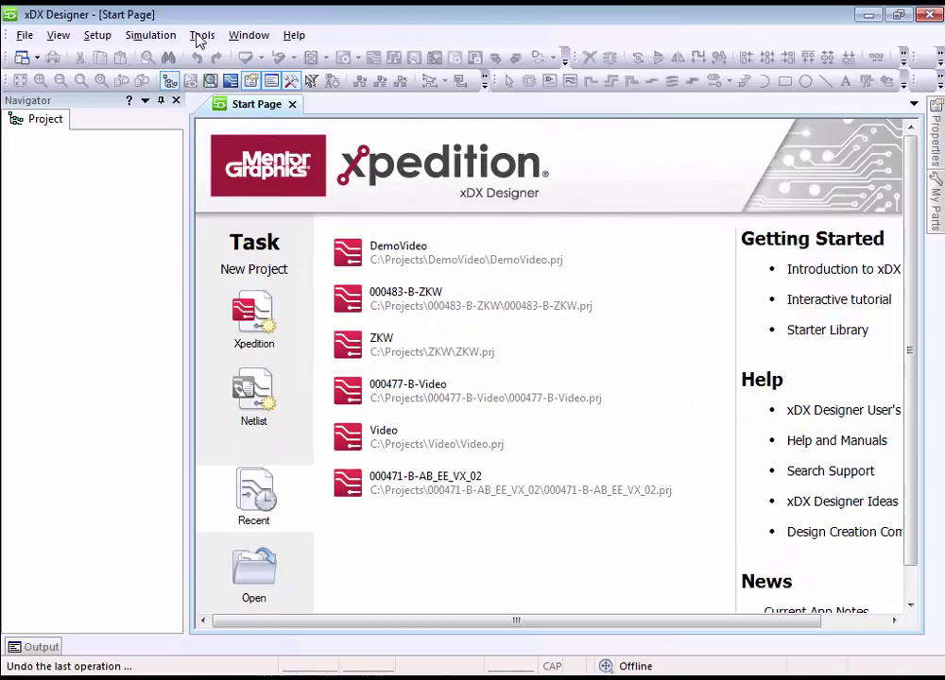
Step: Start Redesign and search the Teamcenter items by the name DemoVideo*
{"action": "left_click", "coordinate": [200, 38]}
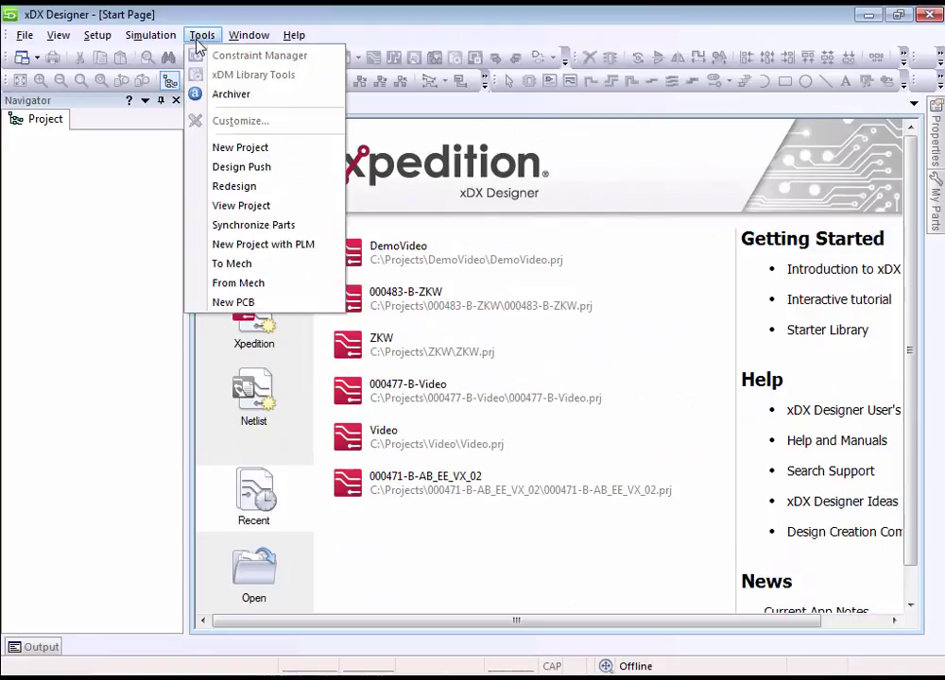
{"action": "left_click", "coordinate": [268, 188]}
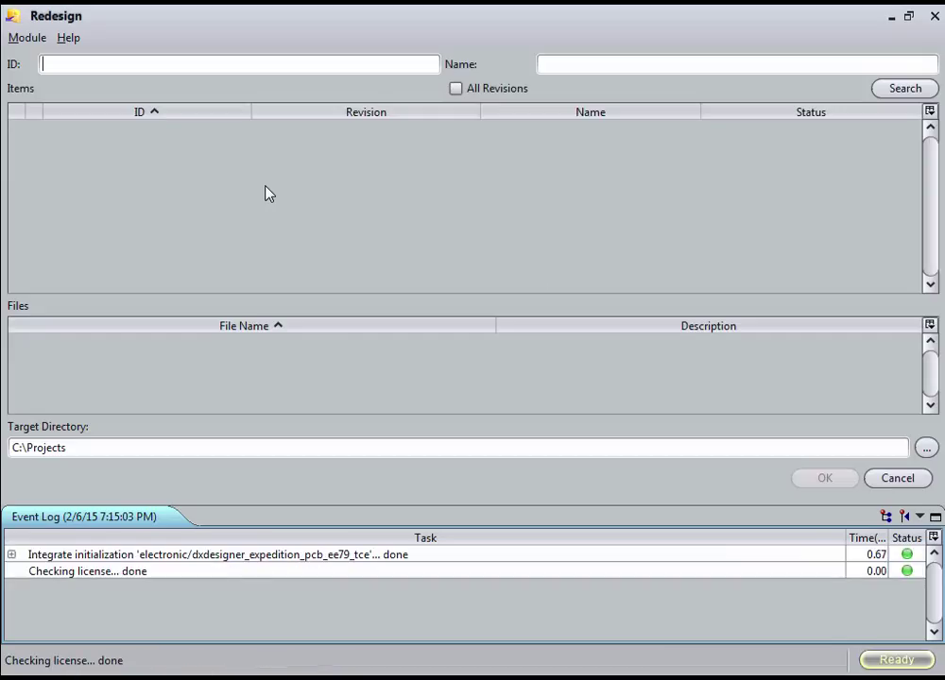
{"action": "left_click", "coordinate": [576, 64]}
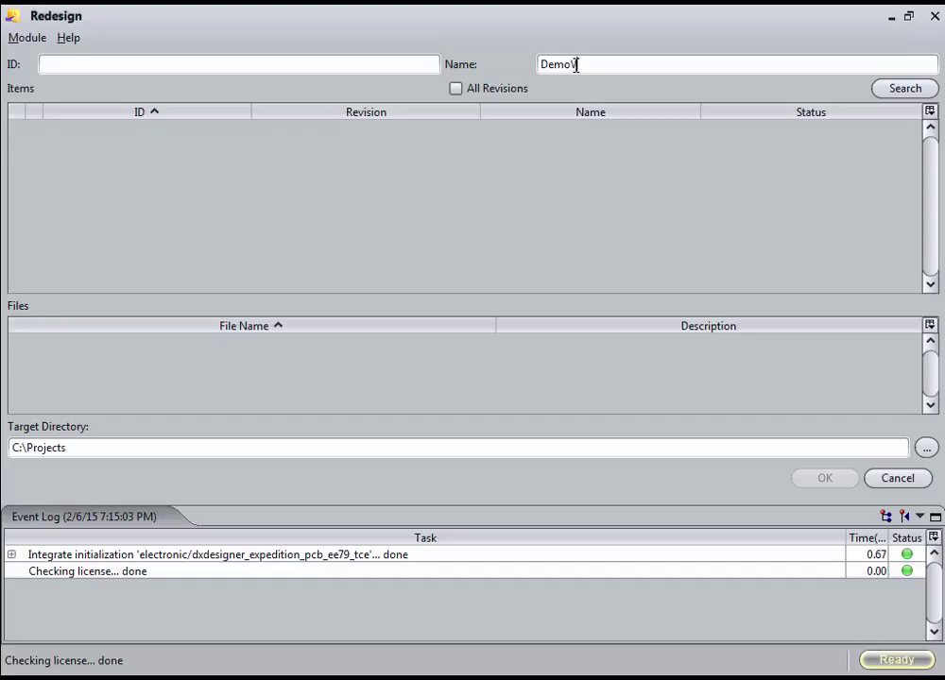
{"action": "key", "text": "Return"}
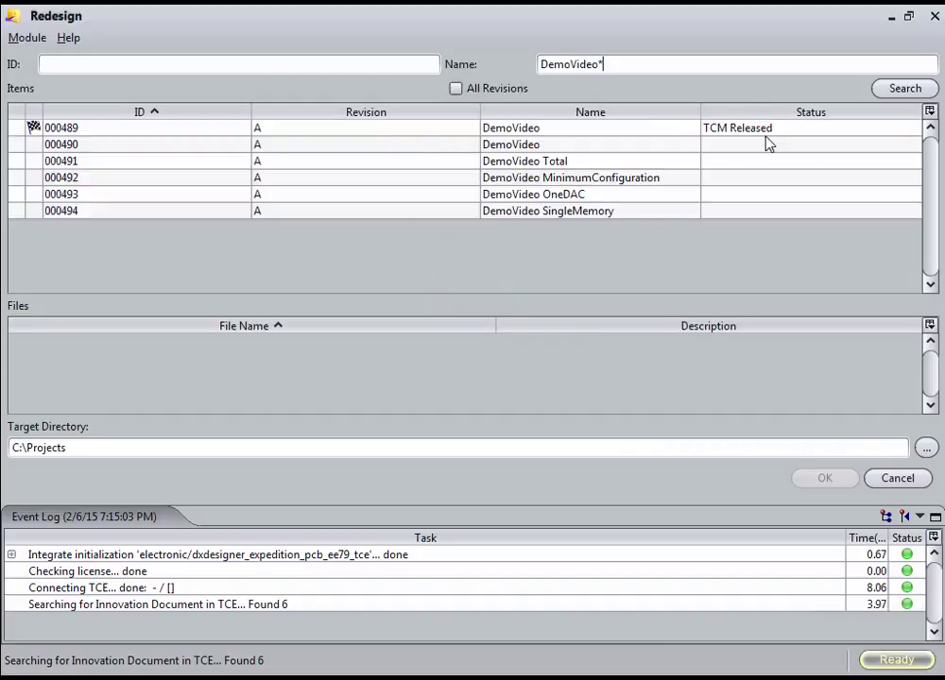
Step: Redesign the released item 000489/A from its container 000489_A into C:\Projects, accepting creation of a new revision
{"action": "left_click", "coordinate": [29, 128]}
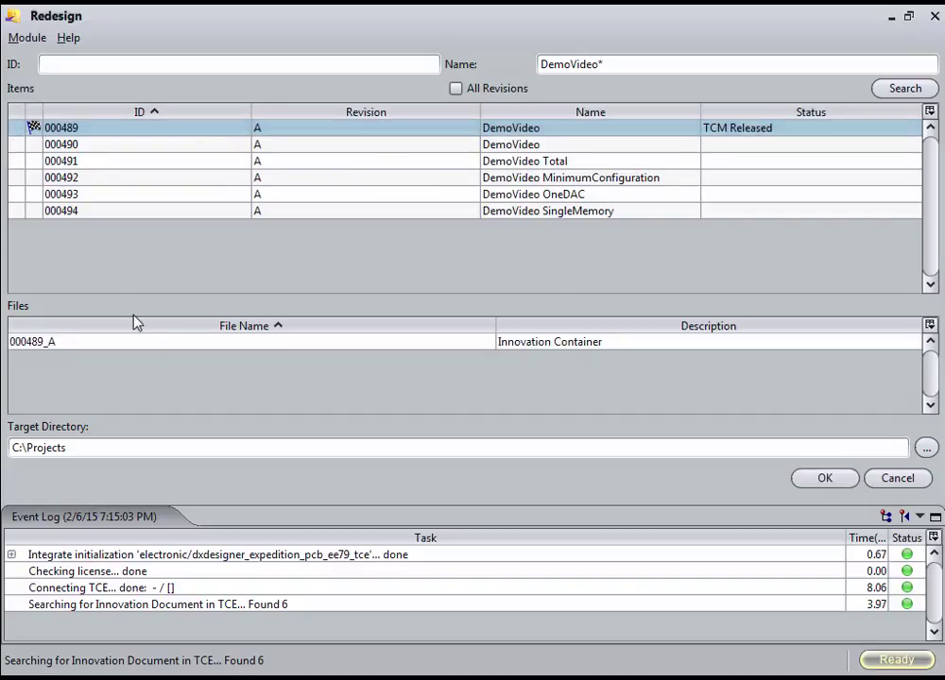
{"action": "left_click", "coordinate": [158, 349]}
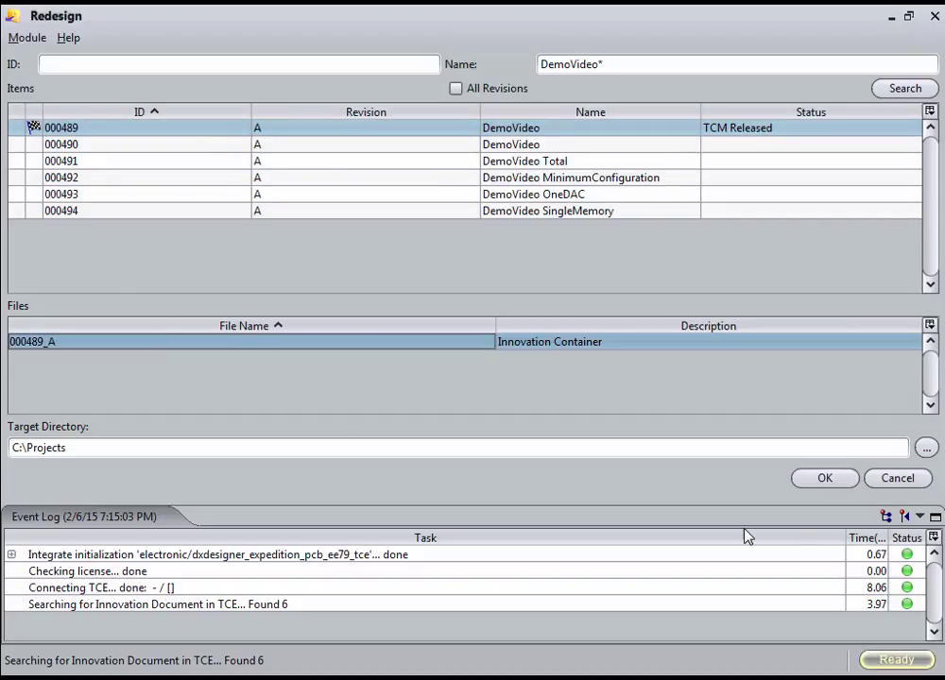
{"action": "left_click", "coordinate": [822, 484]}
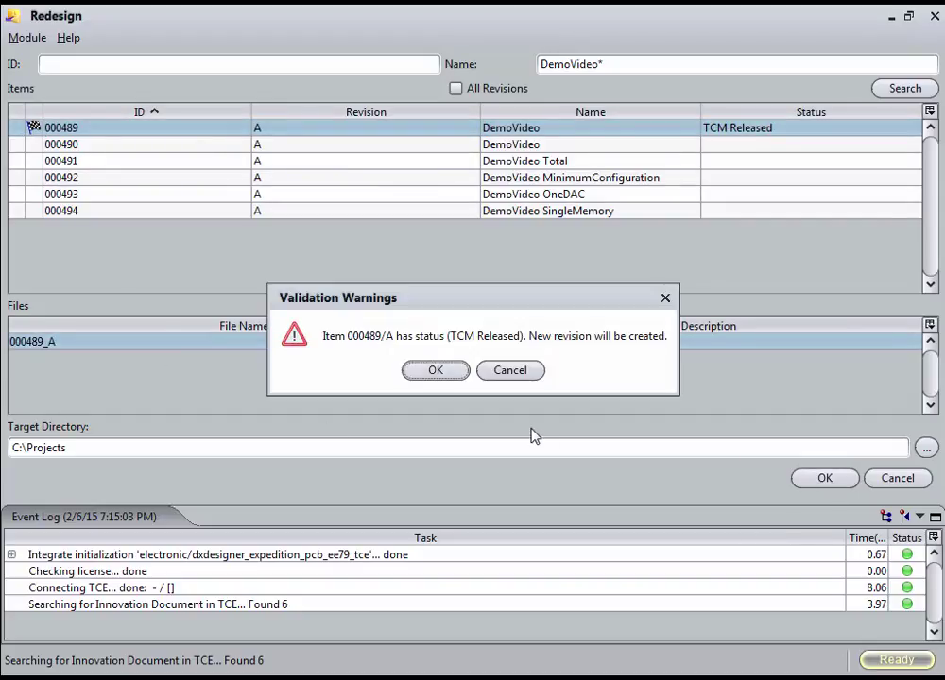
{"action": "left_click", "coordinate": [435, 370]}
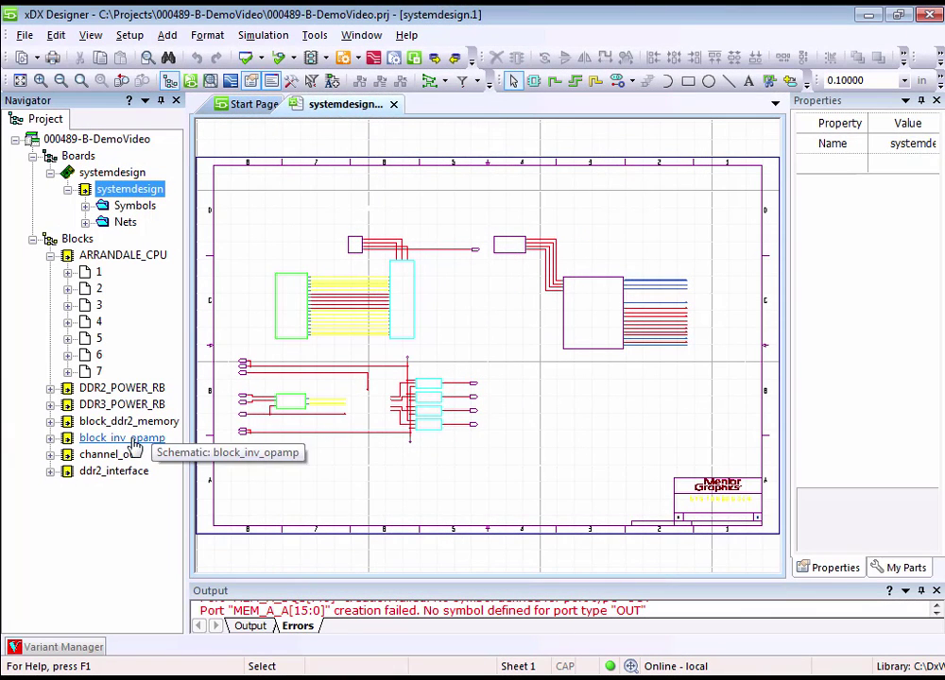
Step: Delete the 10uF capacitor $1I74 from the block_inv_opamp schematic and close that schematic
{"action": "double_click", "coordinate": [132, 438]}
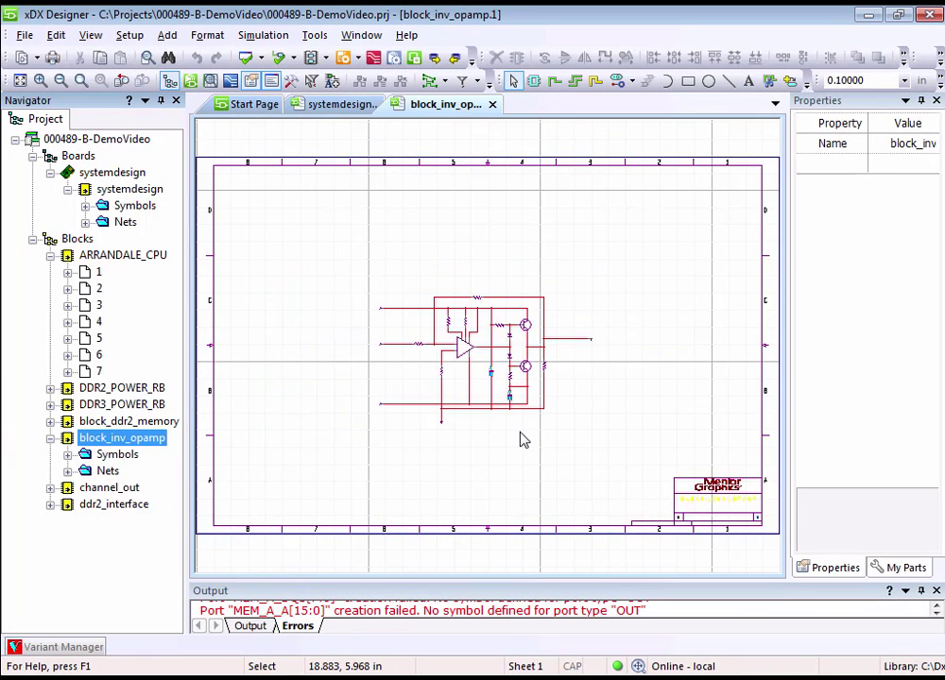
{"action": "mouse_move", "coordinate": [491, 376]}
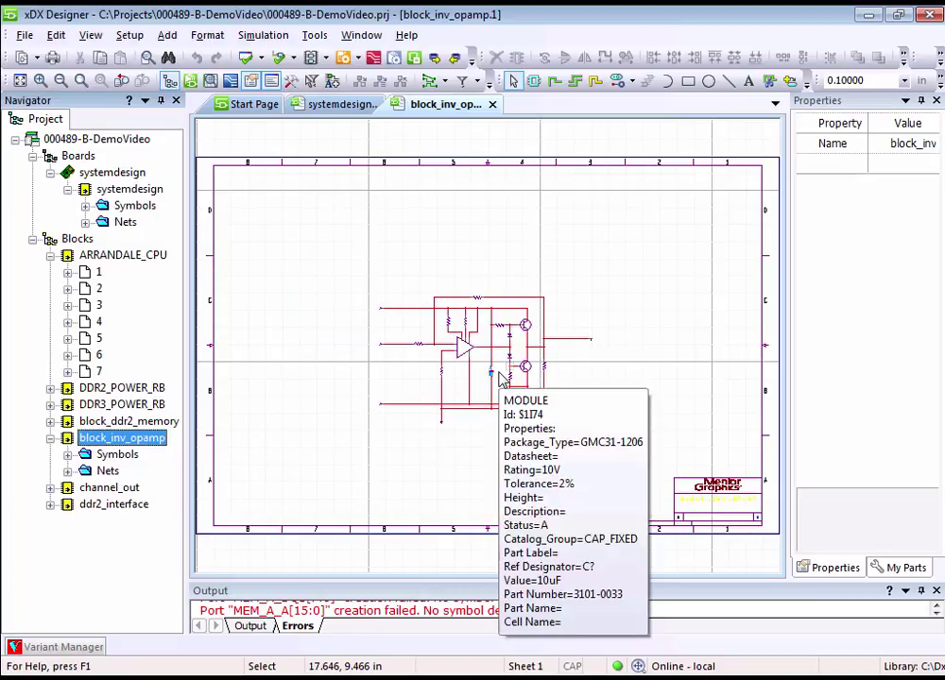
{"action": "scroll", "coordinate": [501, 378], "scroll_direction": "up", "scroll_amount": 3}
{"action": "scroll", "coordinate": [501, 378], "scroll_direction": "up", "scroll_amount": 1}
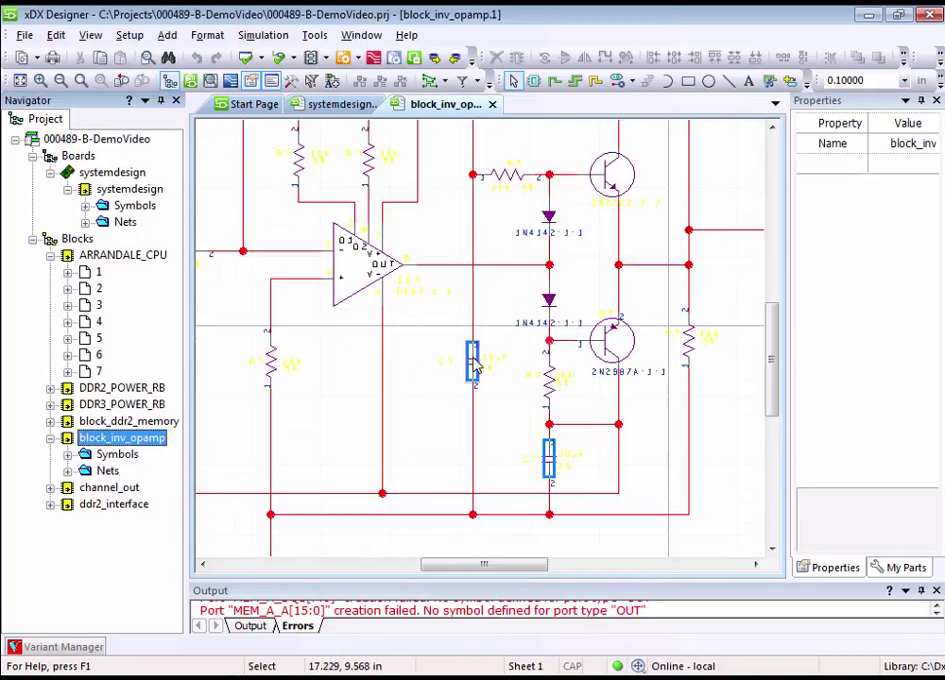
{"action": "left_click", "coordinate": [475, 363]}
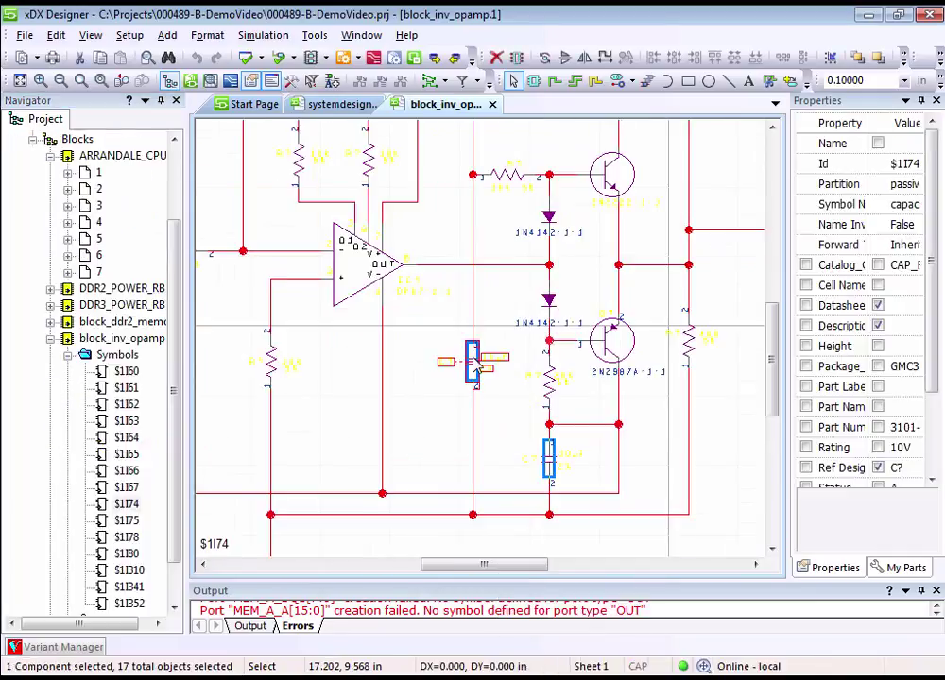
{"action": "key", "text": "Delete"}
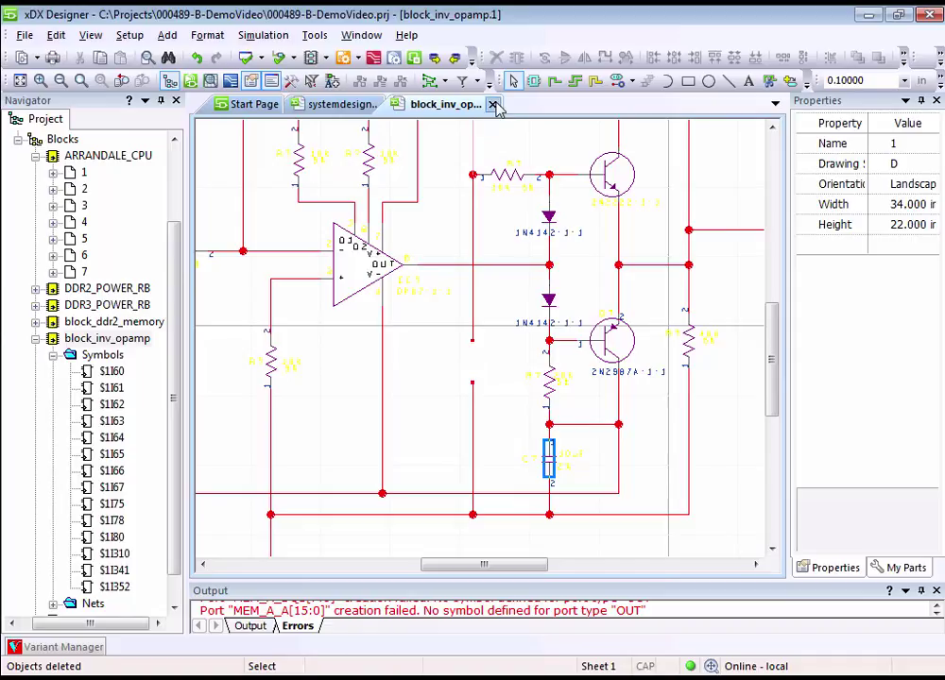
{"action": "left_click", "coordinate": [492, 104]}
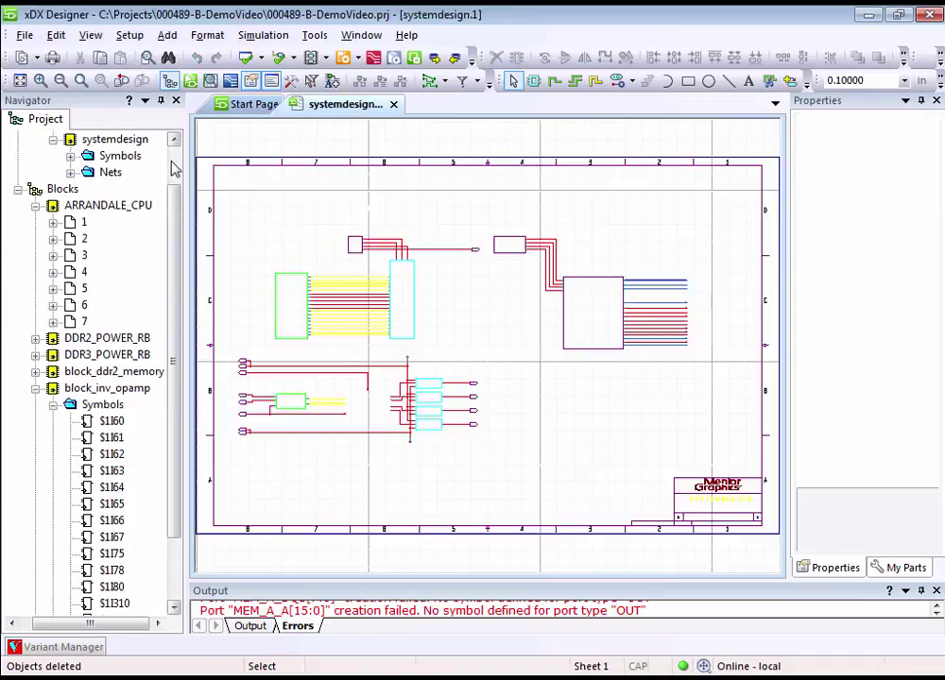
Step: Run Design Push for 000489/B with Make BOM enabled for the DemoVideo Total and DemoVideo SingleMemory assemblies
{"action": "scroll", "coordinate": [175, 168], "scroll_direction": "up", "scroll_amount": 1}
{"action": "double_click", "coordinate": [117, 174]}
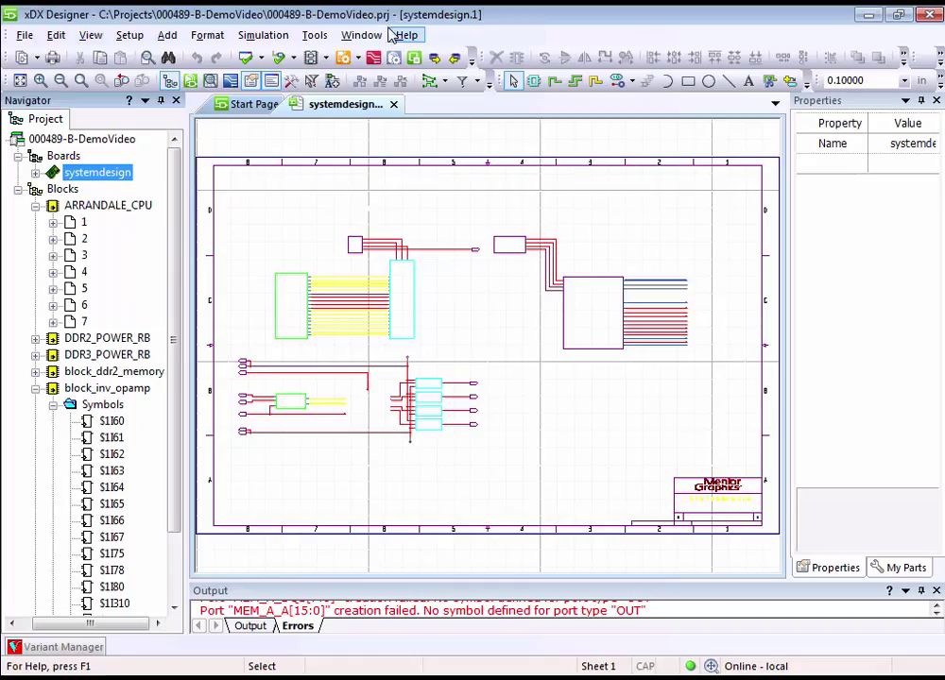
{"action": "left_click", "coordinate": [315, 36]}
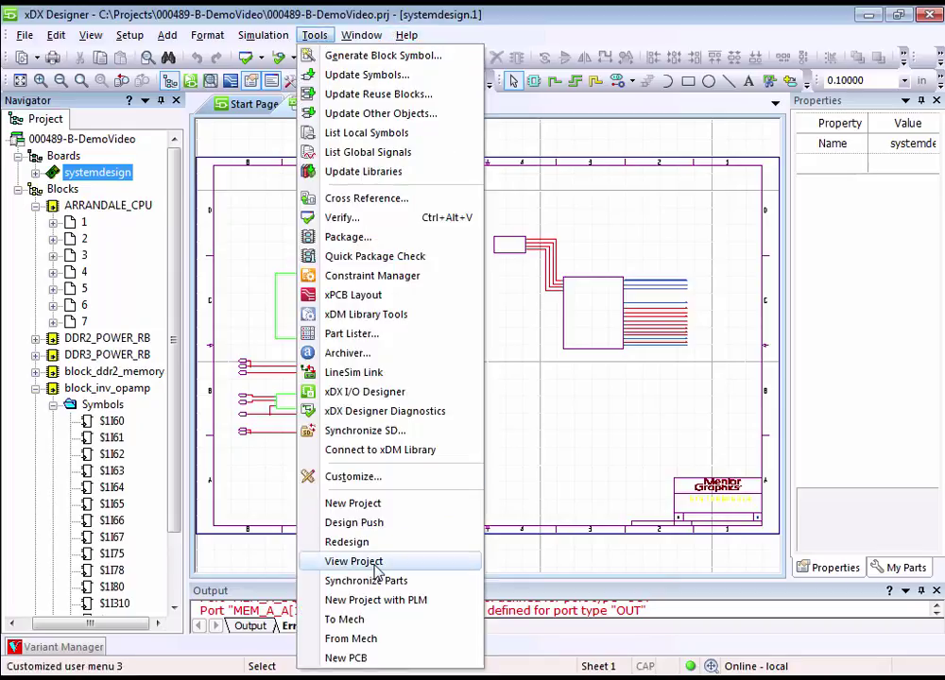
{"action": "left_click", "coordinate": [352, 523]}
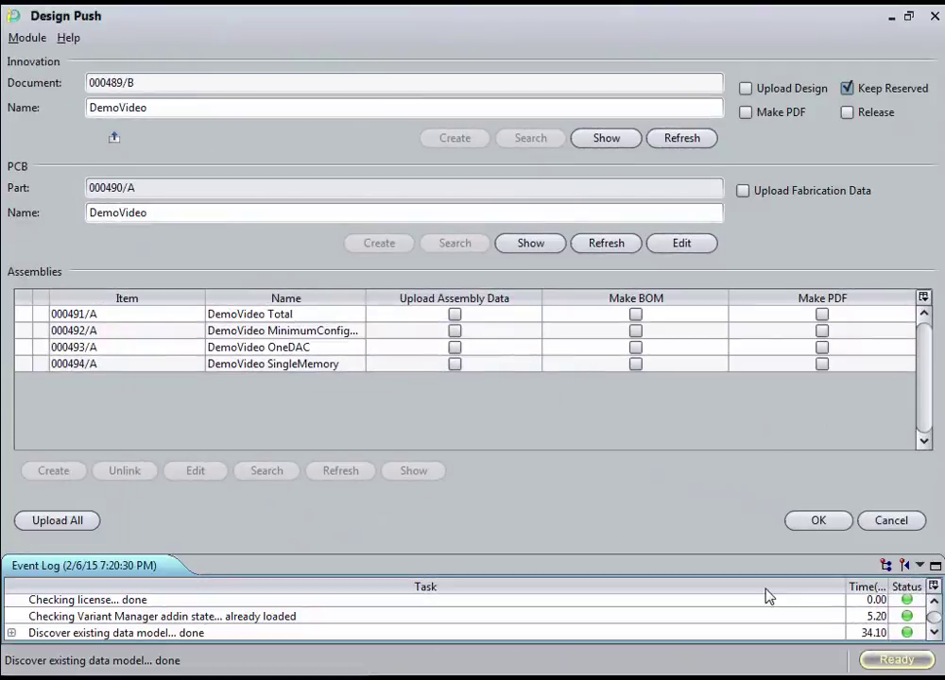
{"action": "left_click", "coordinate": [635, 314]}
{"action": "left_click", "coordinate": [635, 364]}
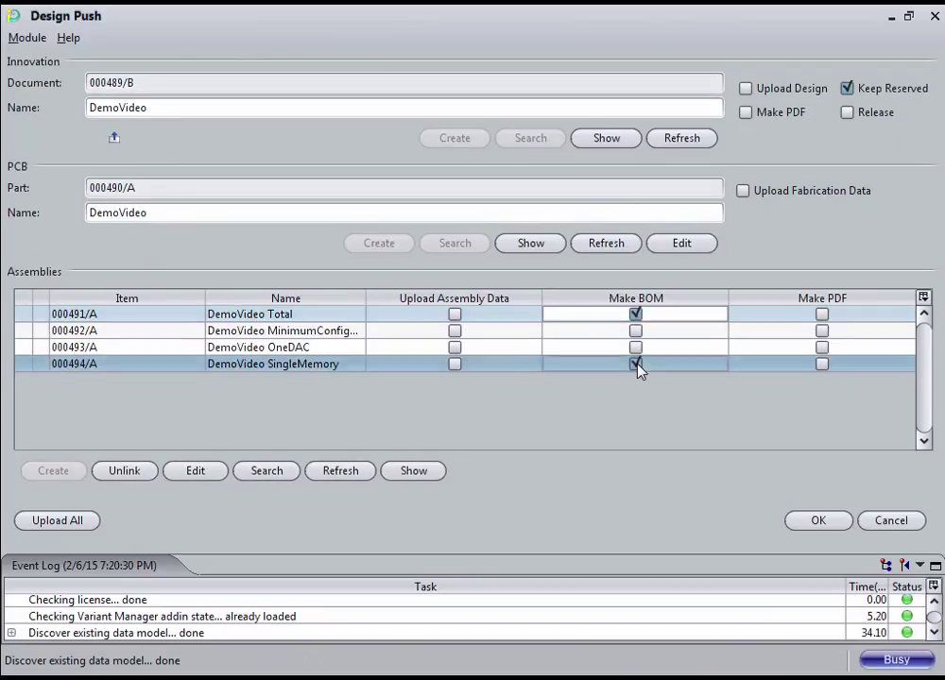
{"action": "left_click", "coordinate": [821, 523]}
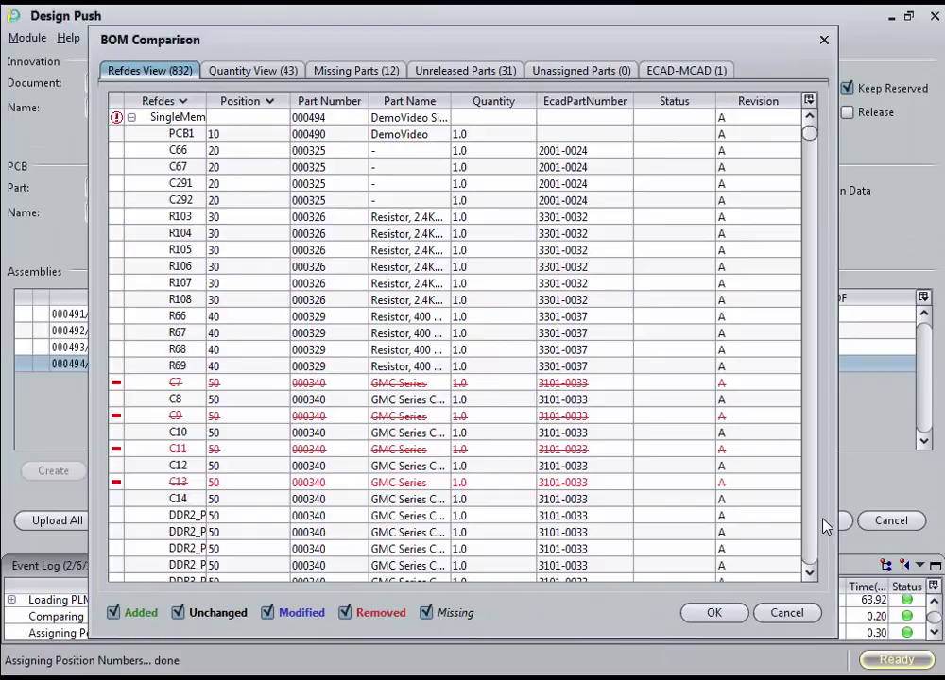
Step: Hide the unchanged and missing parts in the BOM comparison, and accept the removed capacitors to update both BOMs
{"action": "left_click", "coordinate": [181, 617]}
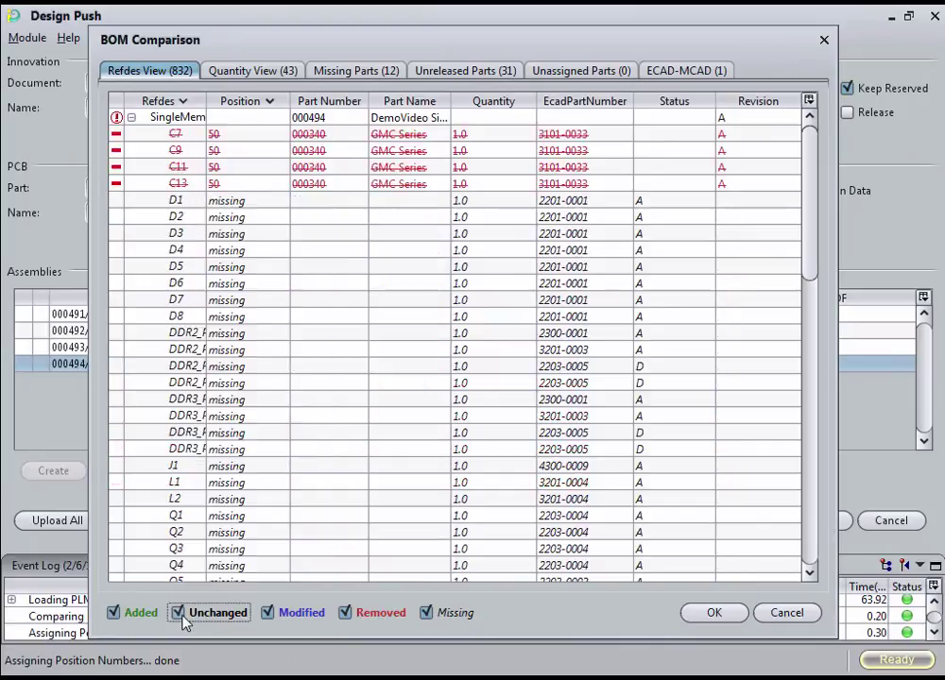
{"action": "left_click", "coordinate": [427, 615]}
{"action": "left_click", "coordinate": [427, 614]}
{"action": "left_click", "coordinate": [430, 615]}
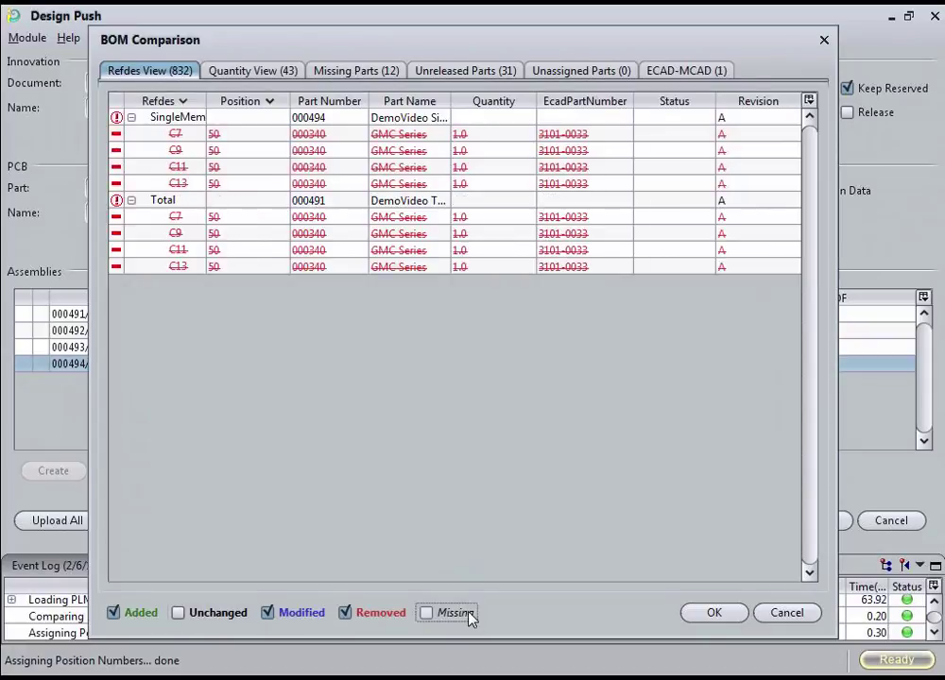
{"action": "left_click", "coordinate": [709, 616]}
{"action": "left_click", "coordinate": [436, 369]}
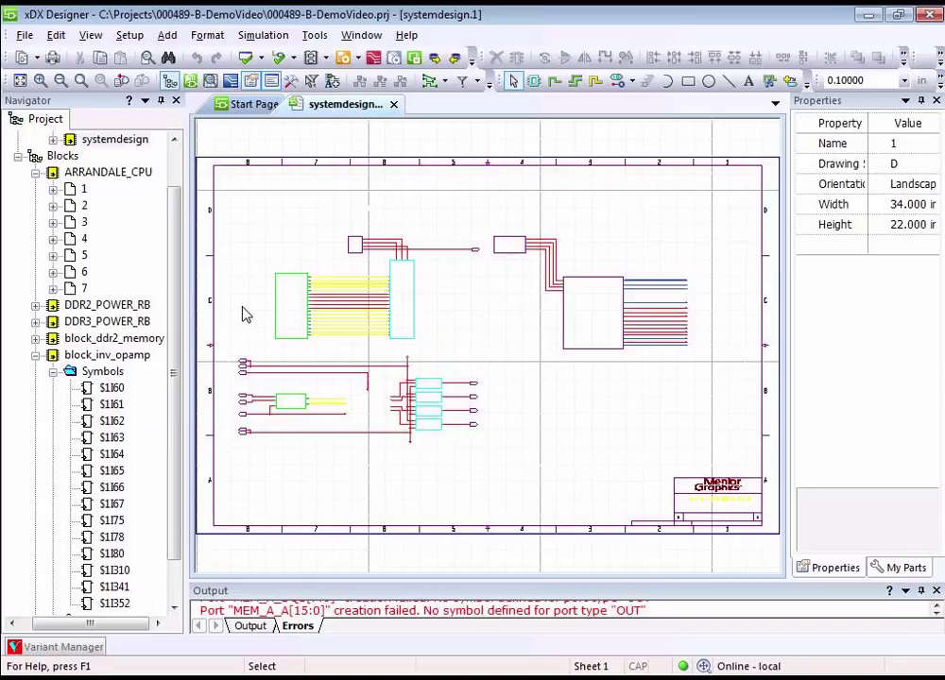
Step: Launch Synchronize Parts from the open 000489-B-DemoVideo project
{"action": "left_click", "coordinate": [312, 36]}
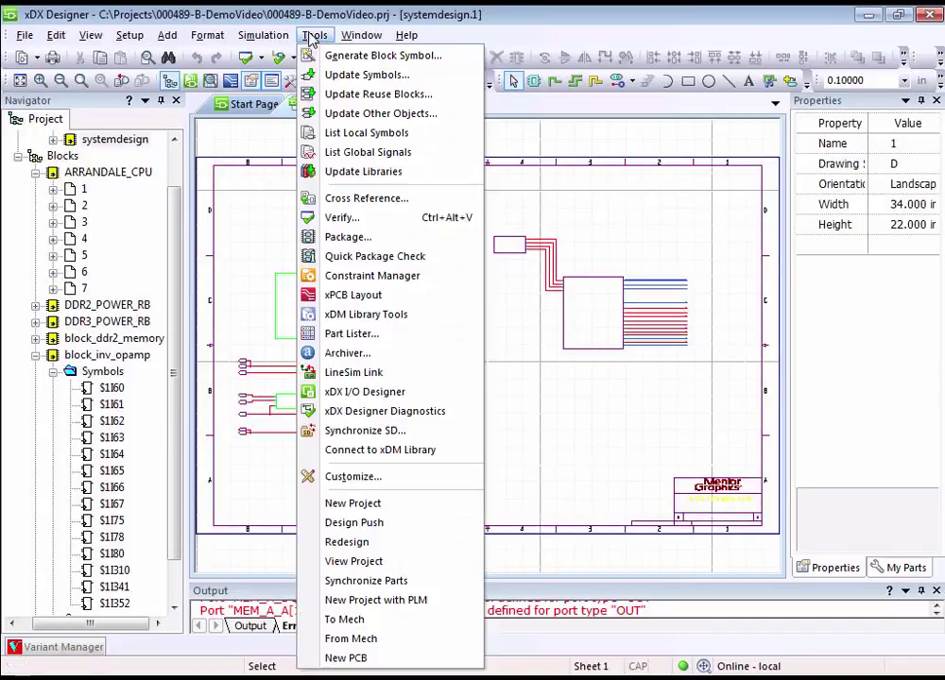
{"action": "left_click", "coordinate": [357, 581]}
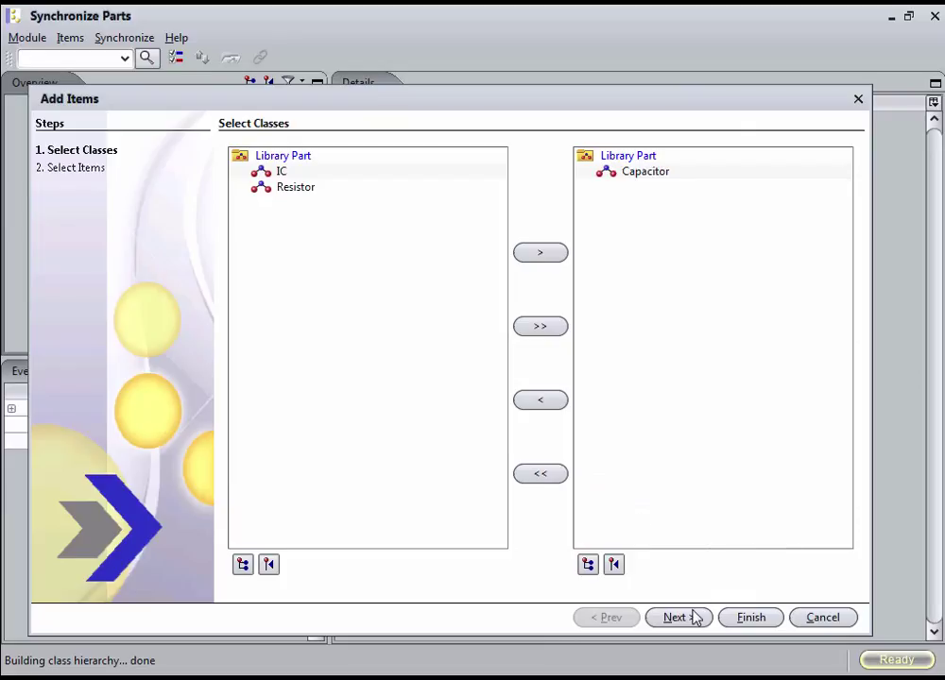
{"action": "left_click", "coordinate": [697, 618]}
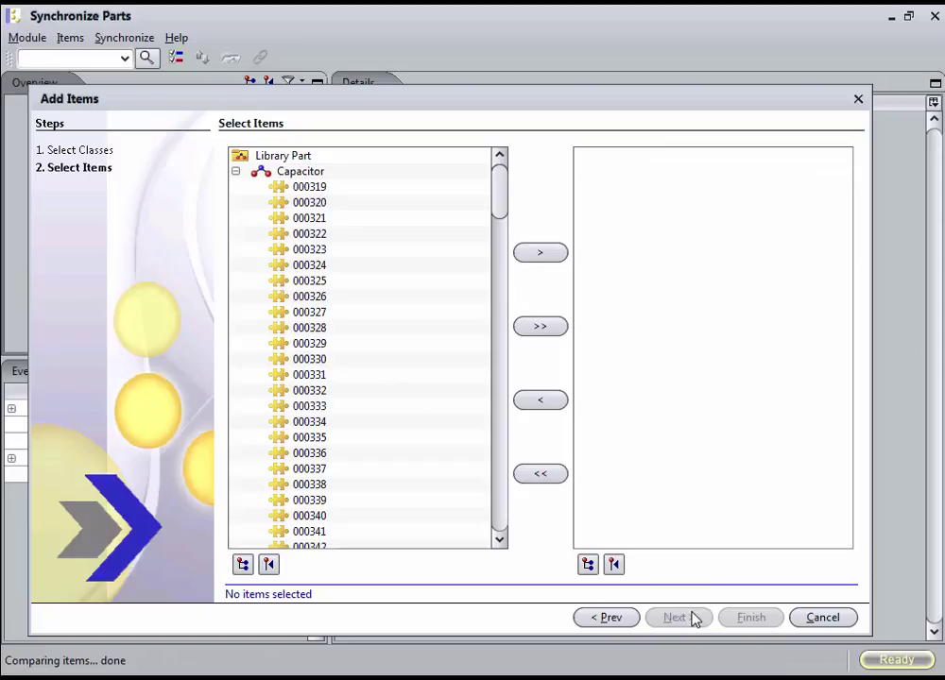
{"action": "double_click", "coordinate": [352, 329]}
{"action": "double_click", "coordinate": [359, 392]}
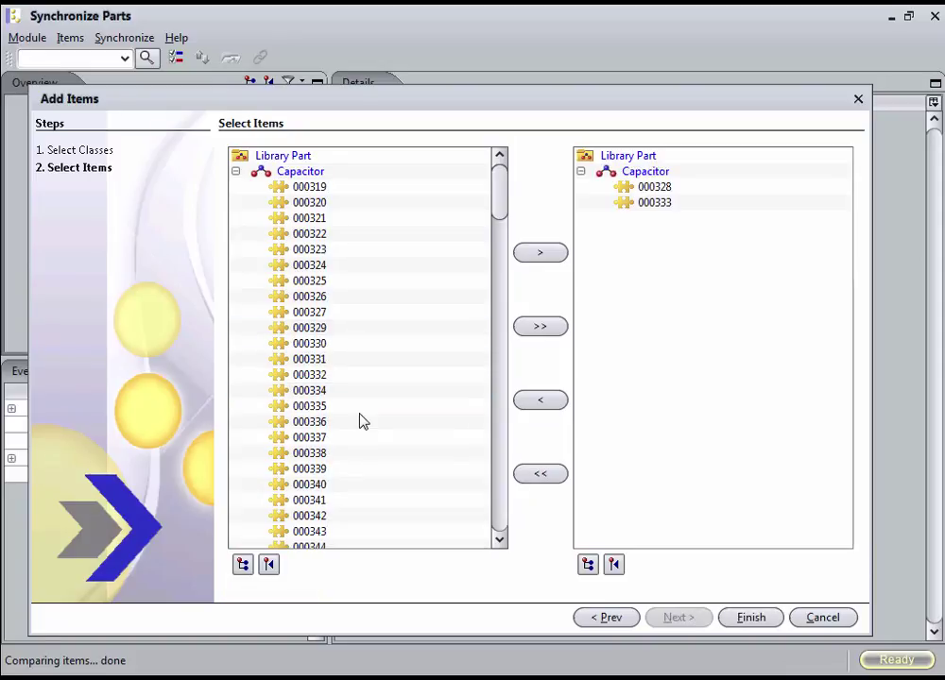
{"action": "double_click", "coordinate": [363, 441]}
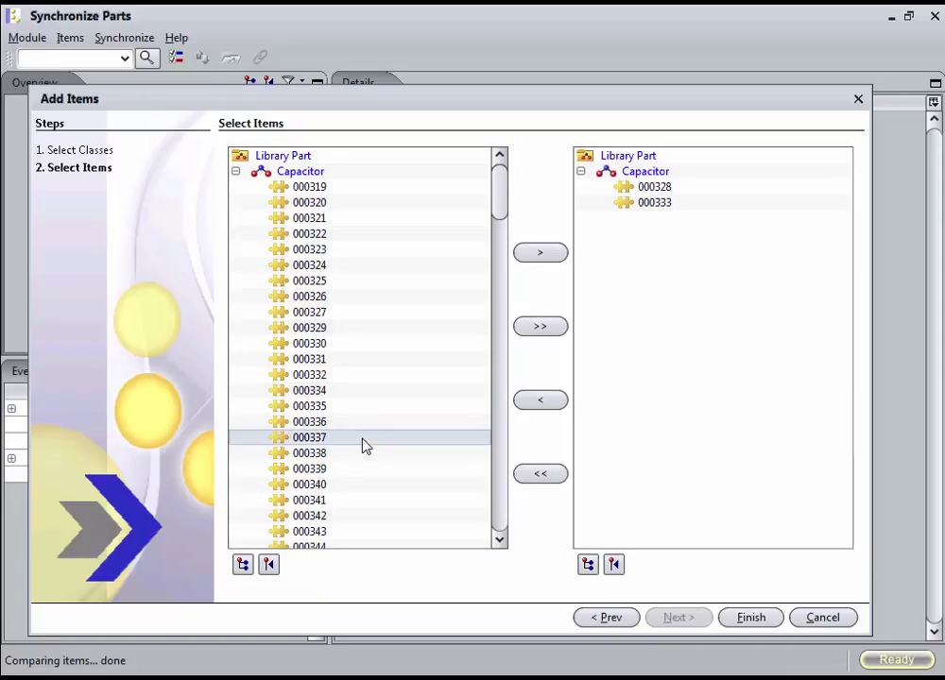
{"action": "left_click", "coordinate": [832, 624]}
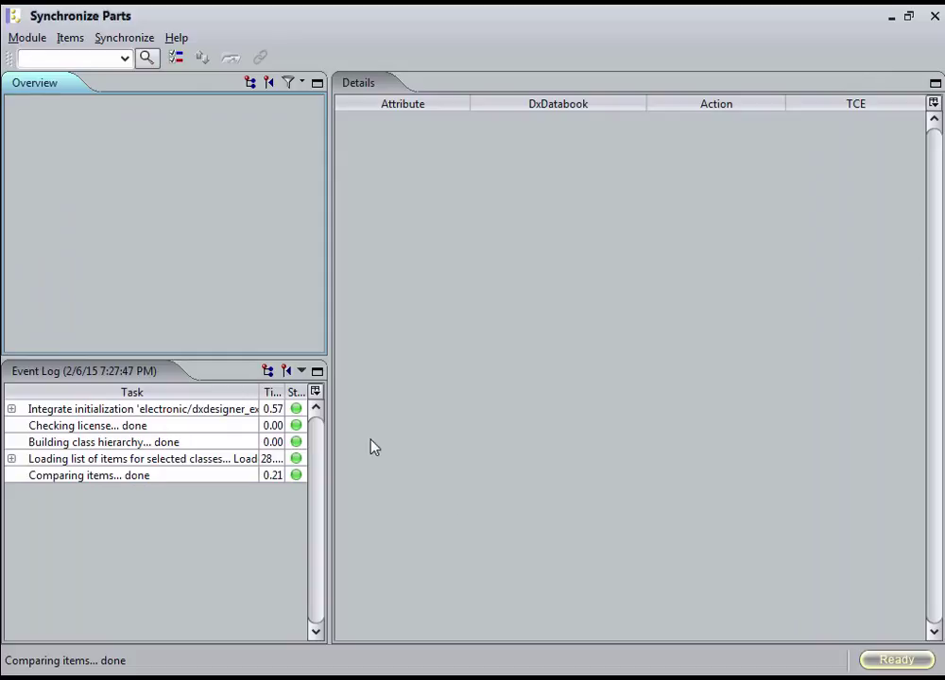
Step: Search for library parts matching 000* and show the DxDatabook and TCE attribute comparison for capacitor 000324
{"action": "left_click", "coordinate": [123, 58]}
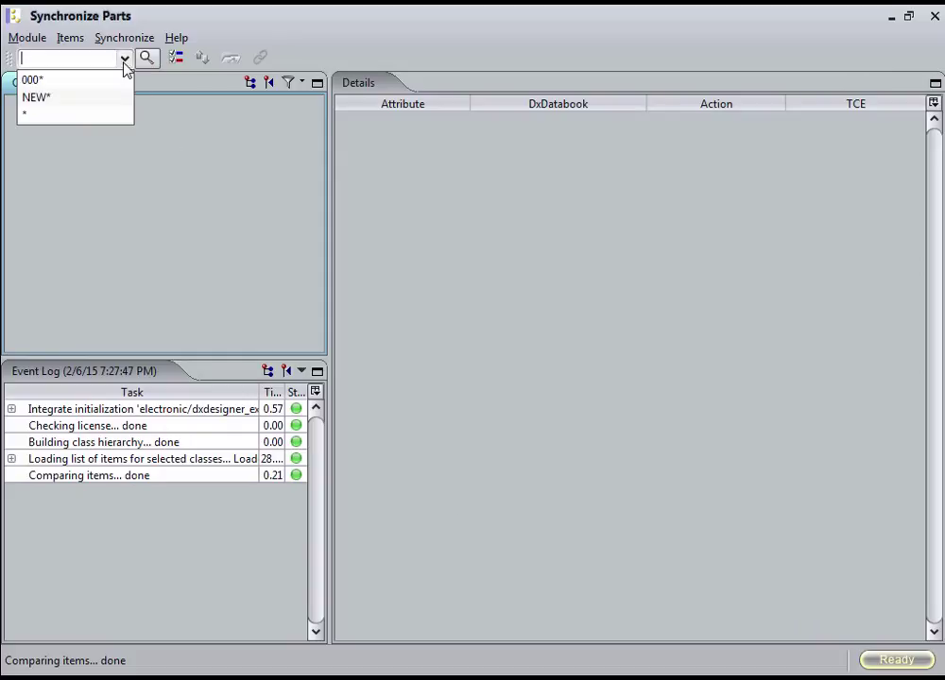
{"action": "left_click", "coordinate": [112, 80]}
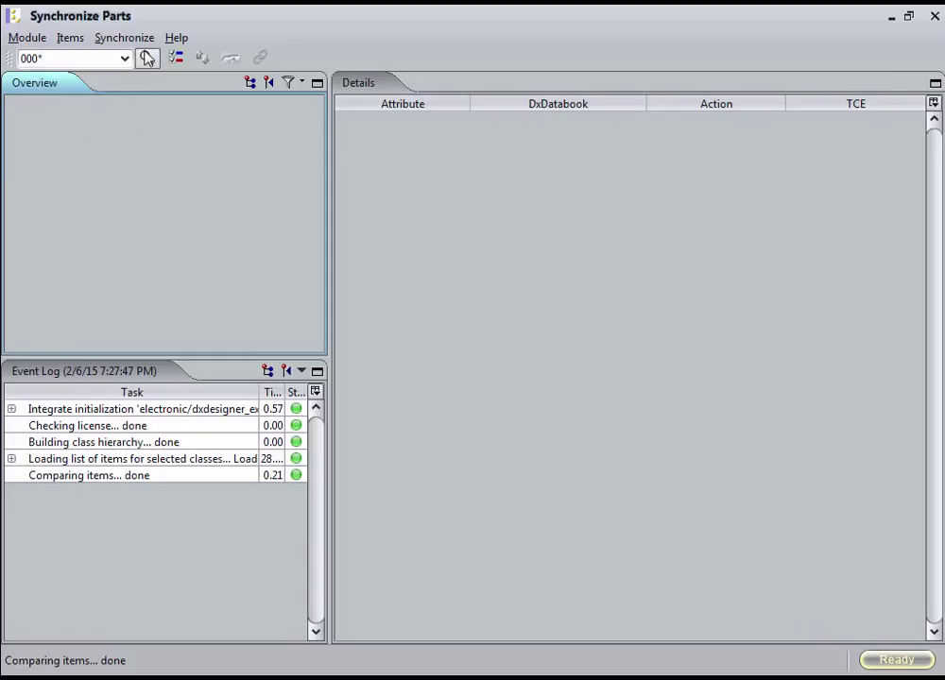
{"action": "left_click", "coordinate": [147, 59]}
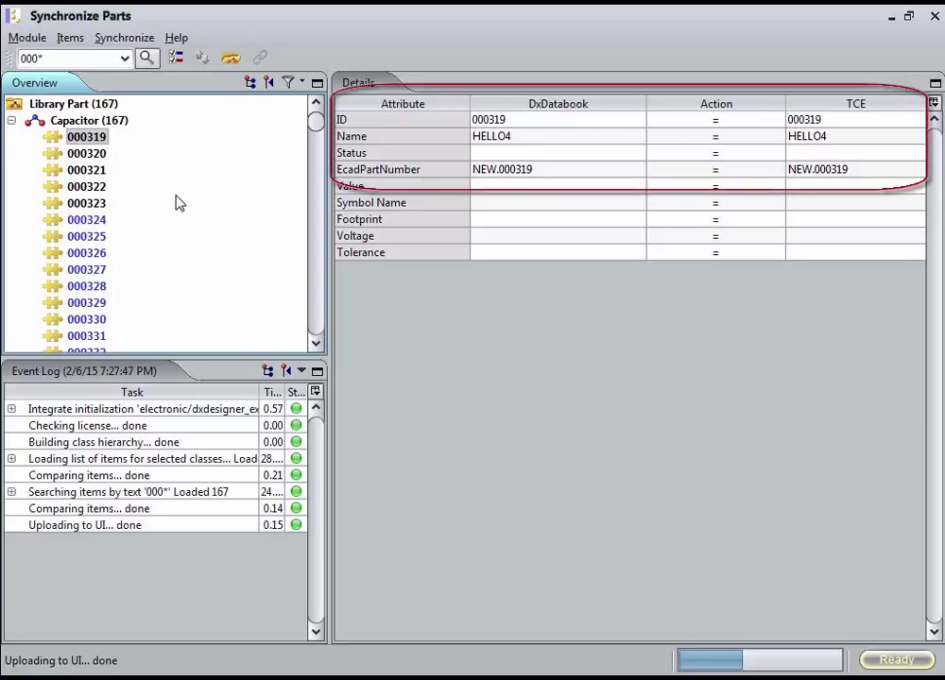
{"action": "left_click", "coordinate": [101, 223]}
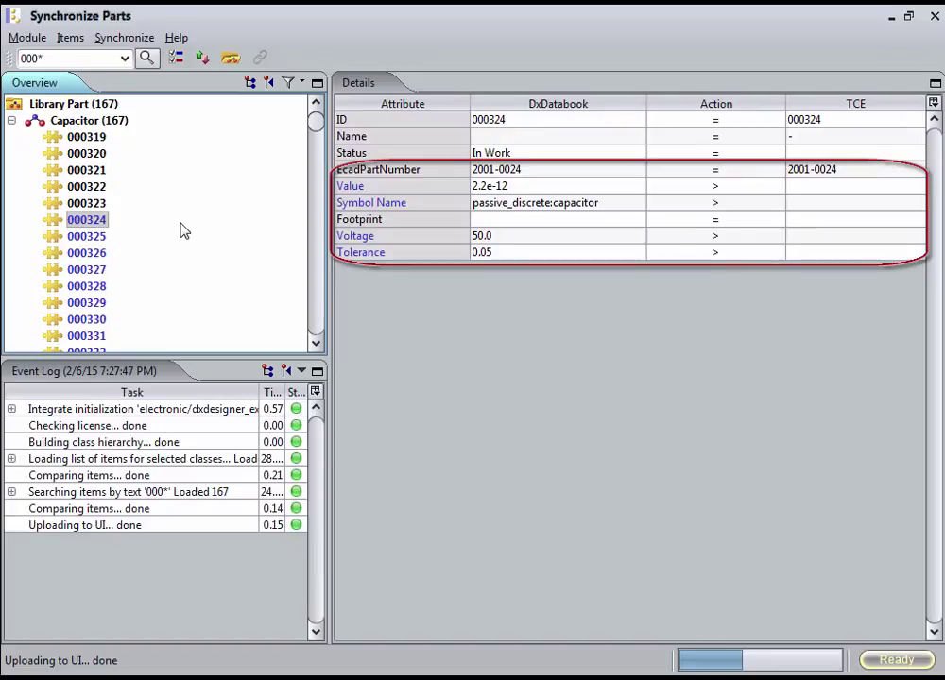
Step: Synchronize capacitor part 000451 between TCE and DxDatabook
{"action": "left_click", "coordinate": [319, 217]}
{"action": "left_click_drag", "start_coordinate": [320, 217], "coordinate": [319, 297]}
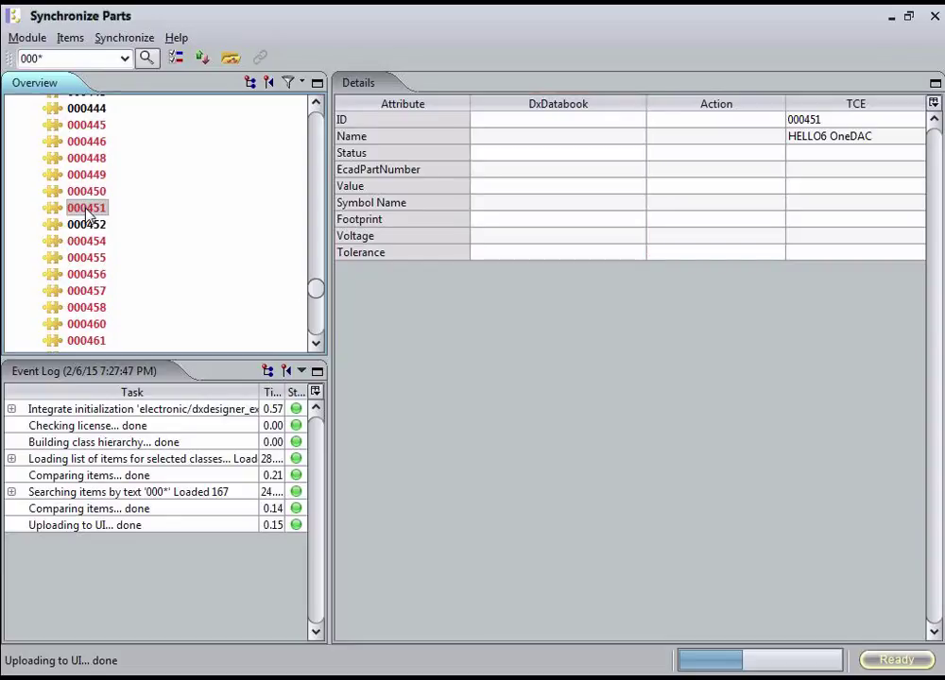
{"action": "right_click", "coordinate": [93, 214]}
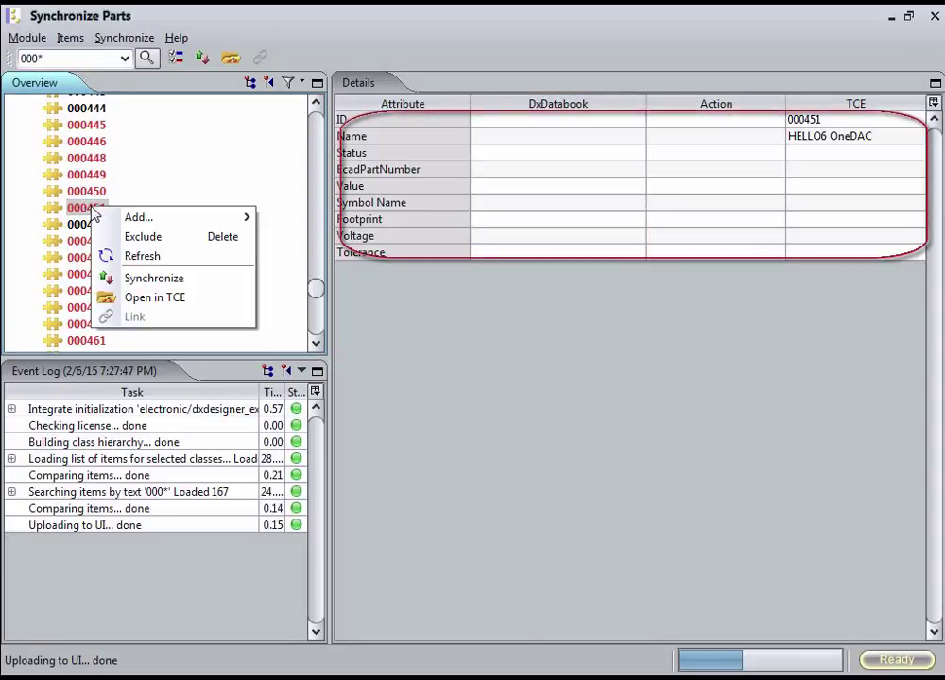
{"action": "left_click", "coordinate": [174, 282]}
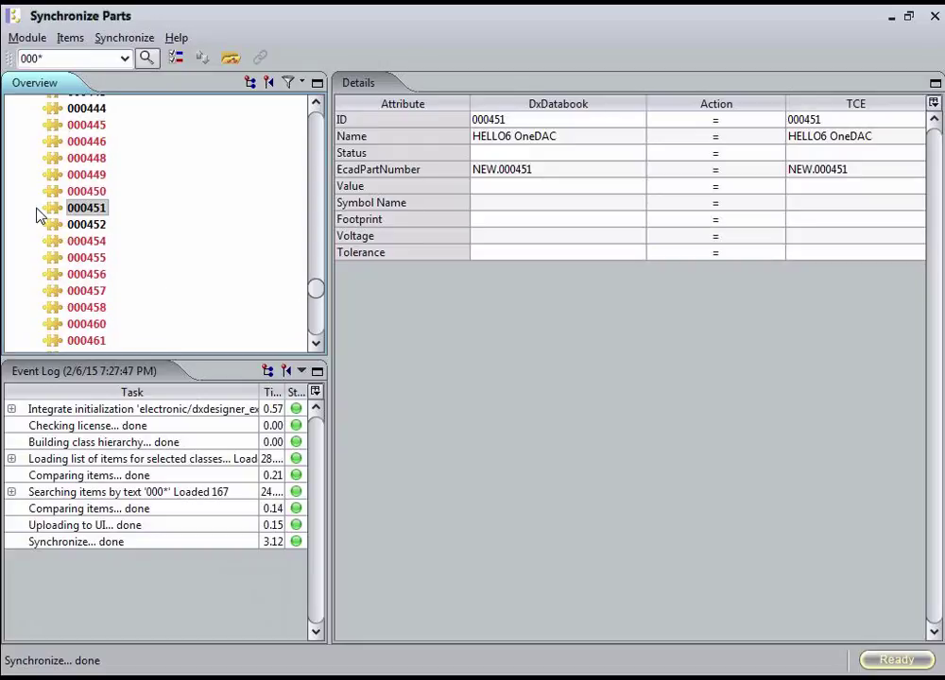
Step: Open part 000451 in Teamcenter and inspect the contents of revision 000451/A;12-HELLO6 OneDAC, collapsing it again when done
{"action": "right_click", "coordinate": [72, 211]}
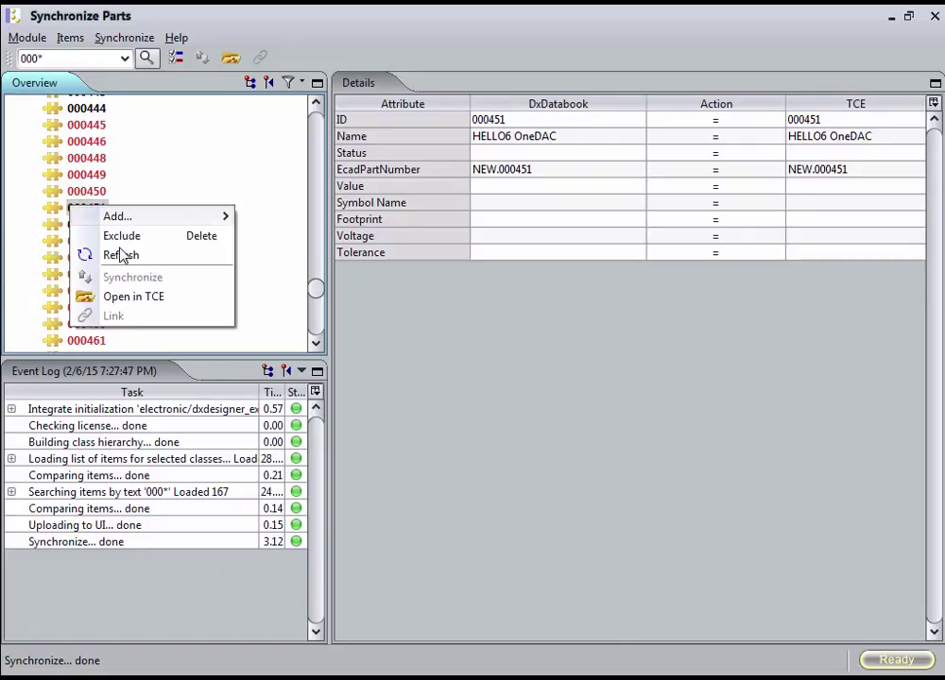
{"action": "left_click", "coordinate": [122, 298]}
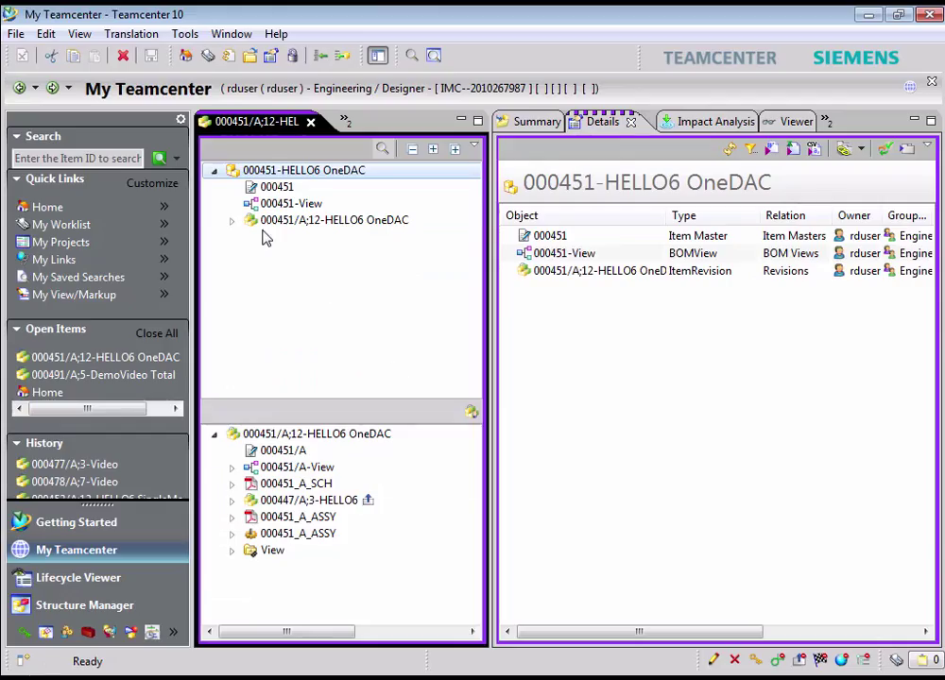
{"action": "left_click", "coordinate": [233, 221]}
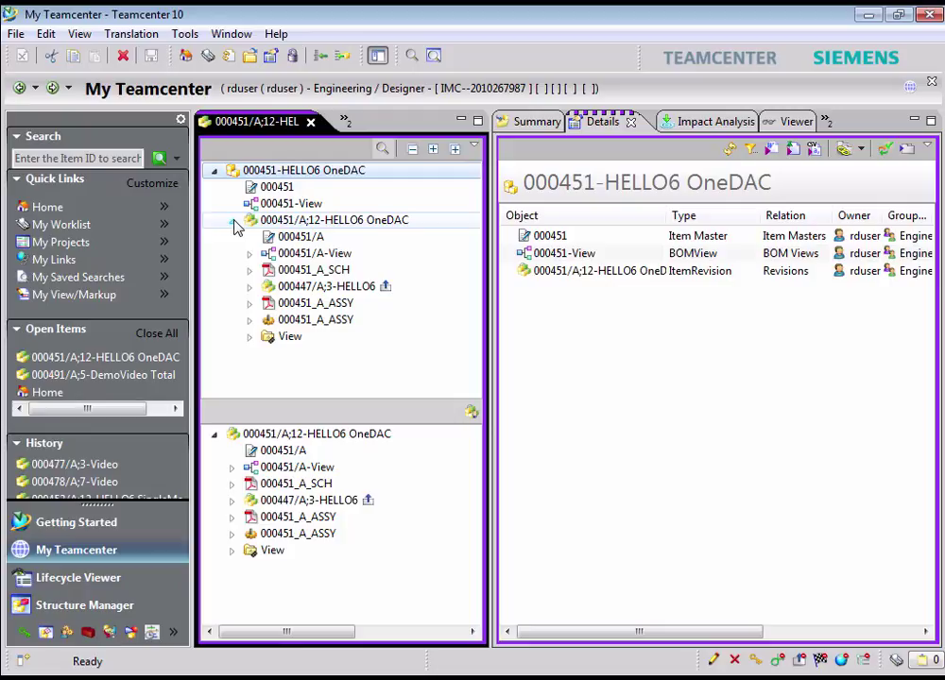
{"action": "left_click", "coordinate": [234, 220]}
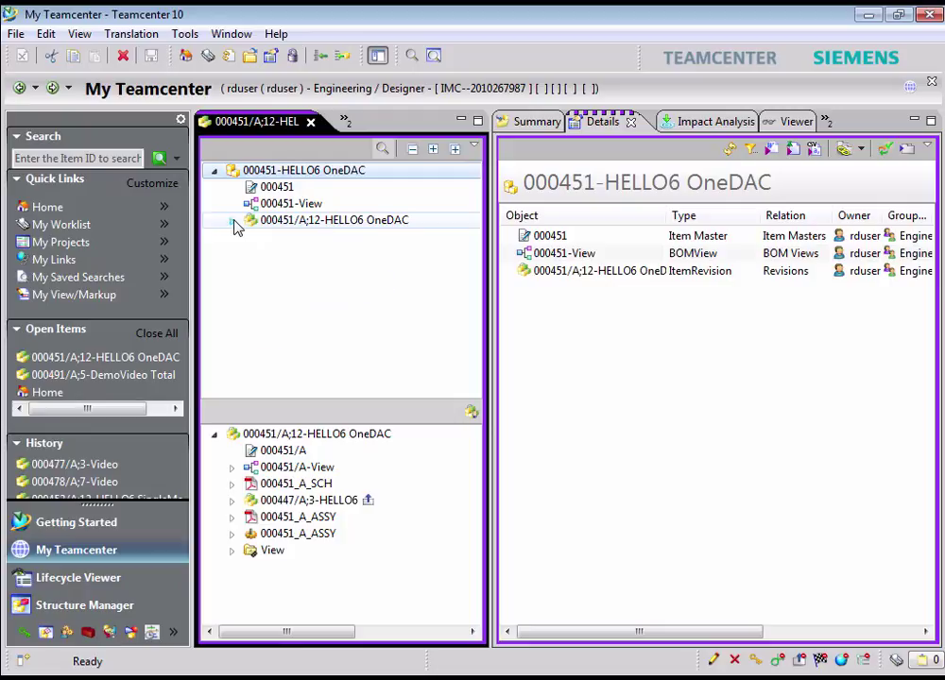